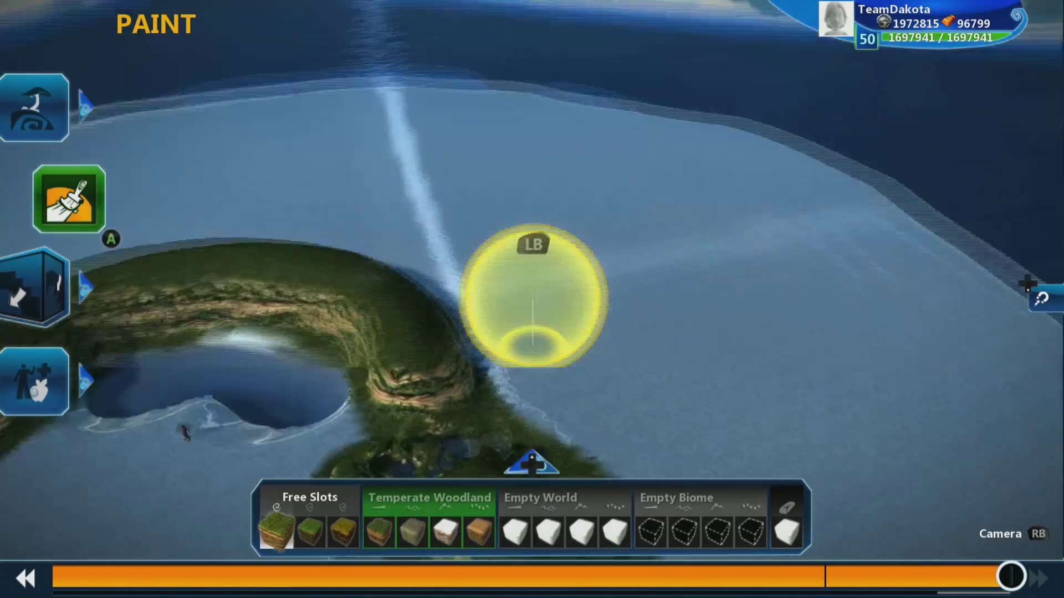
Switch from painting to the Biome tool and close its scale settings.
key("Up")
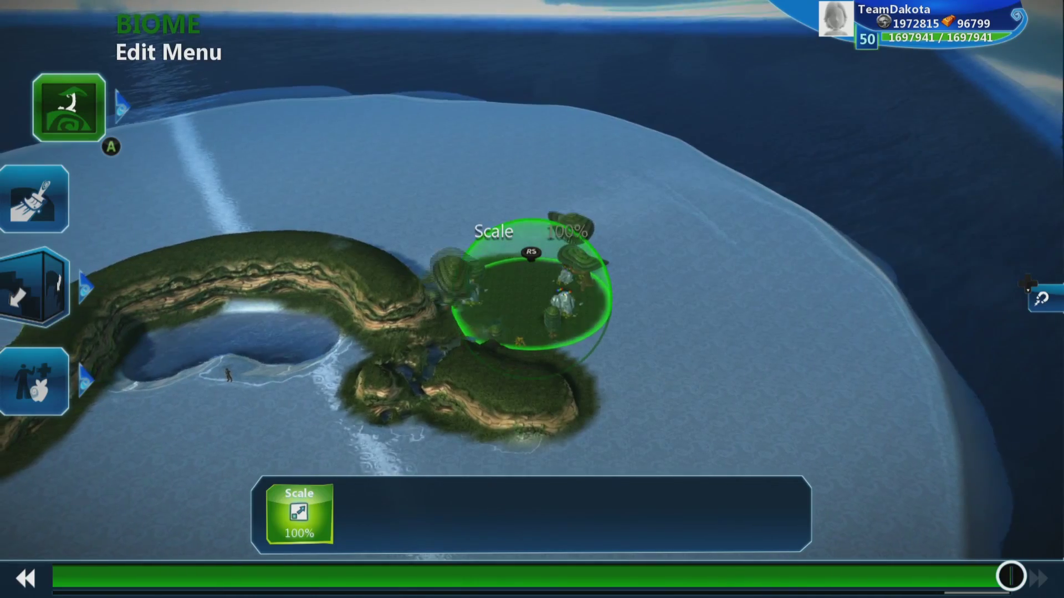
key("Escape")
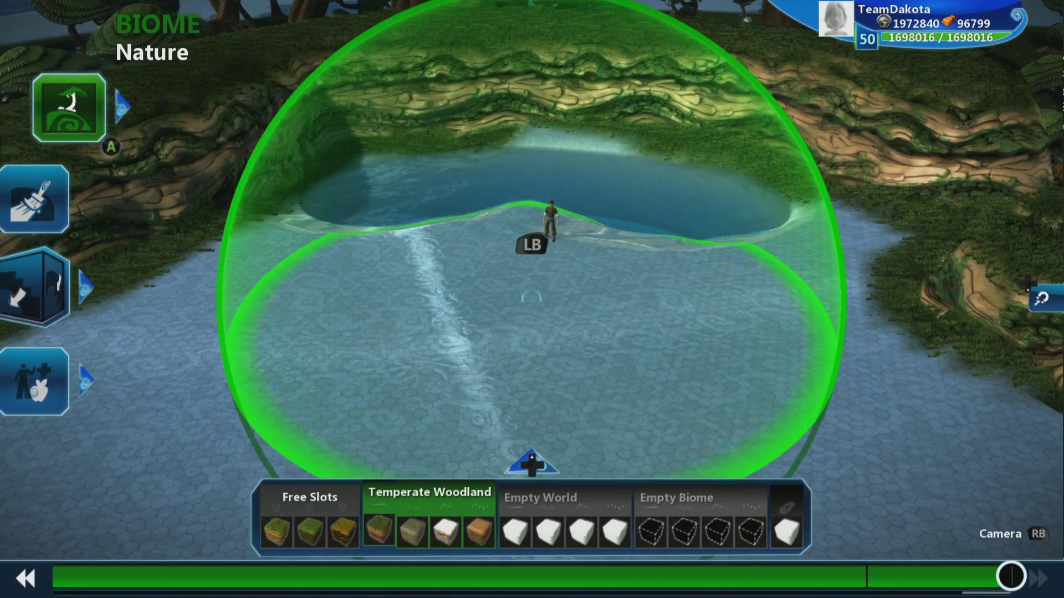
Switch to the Prop tool, review its Multi-Edit, Power and Attach modes, and activate the Edit mode.
key("Down")
key("Down")
key("Down")
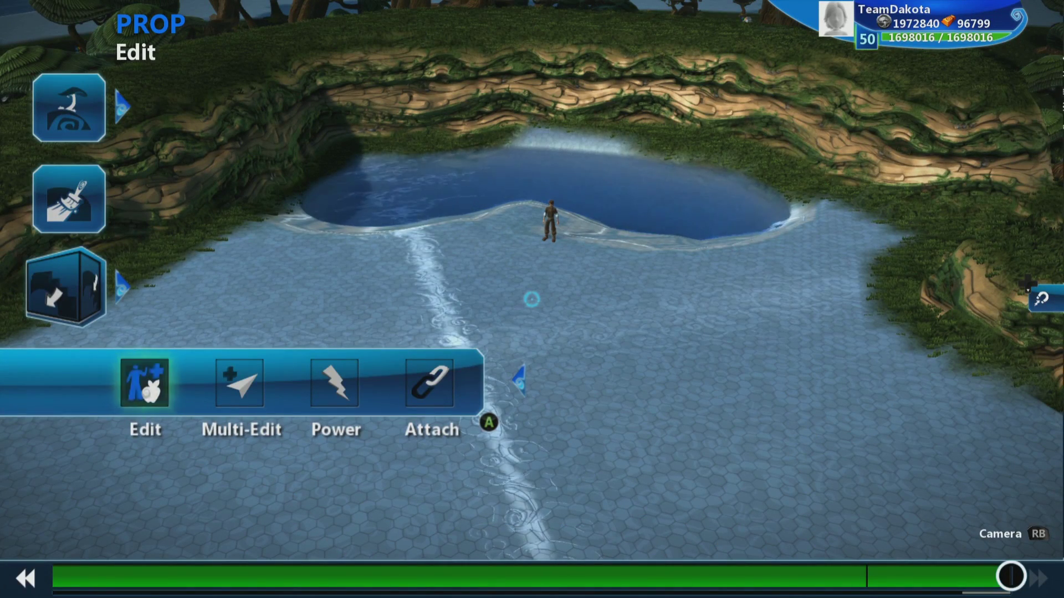
key("Right")
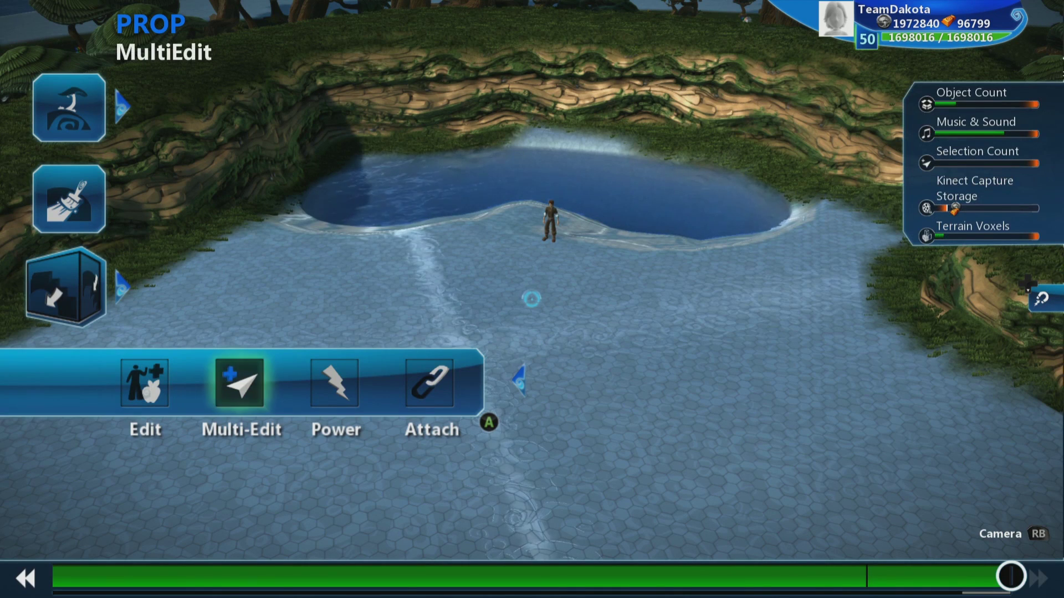
key("Right")
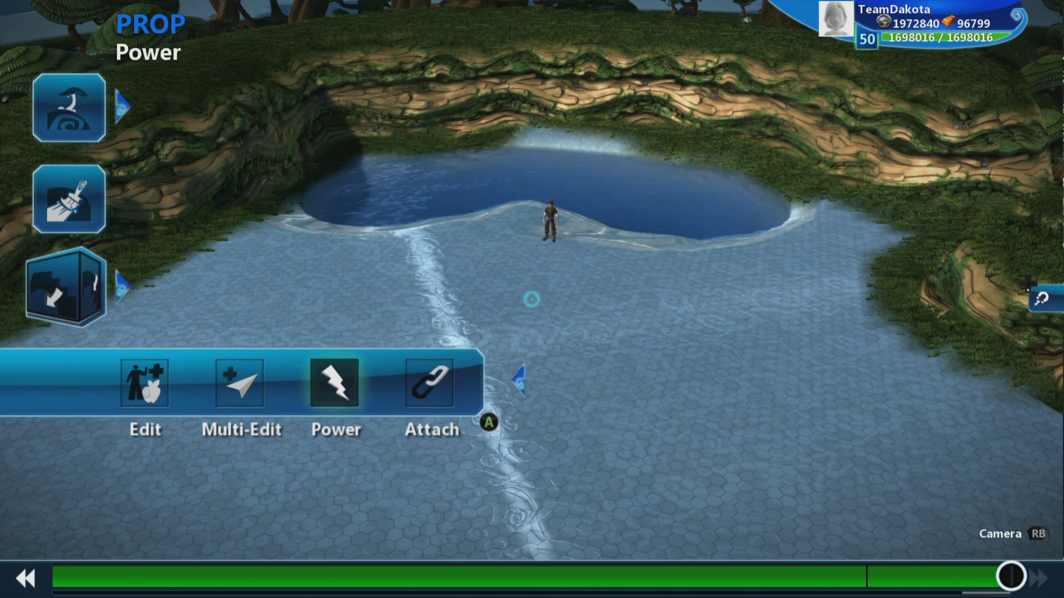
key("Right")
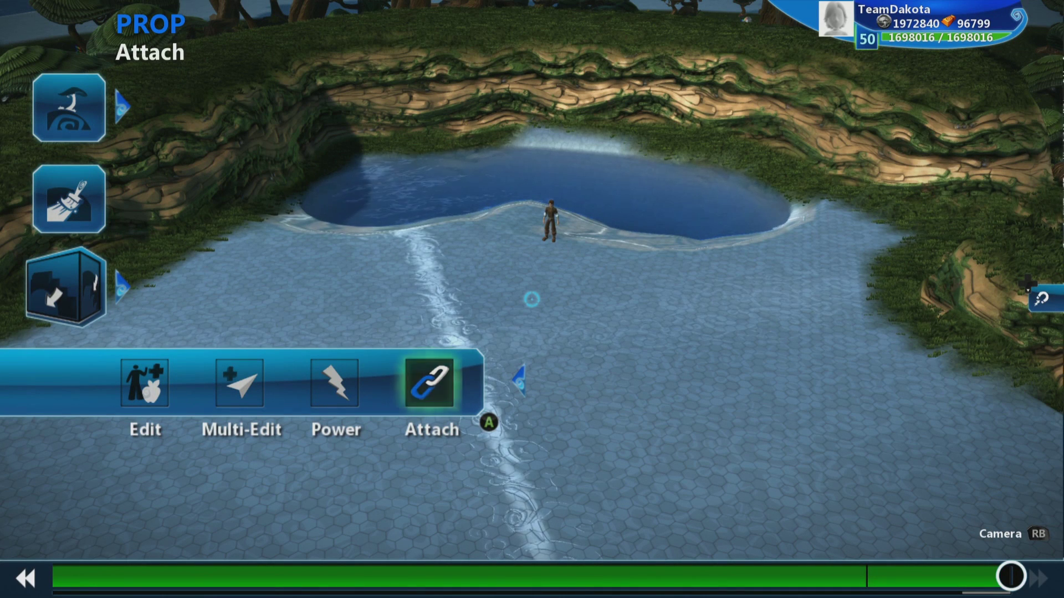
key("Right")
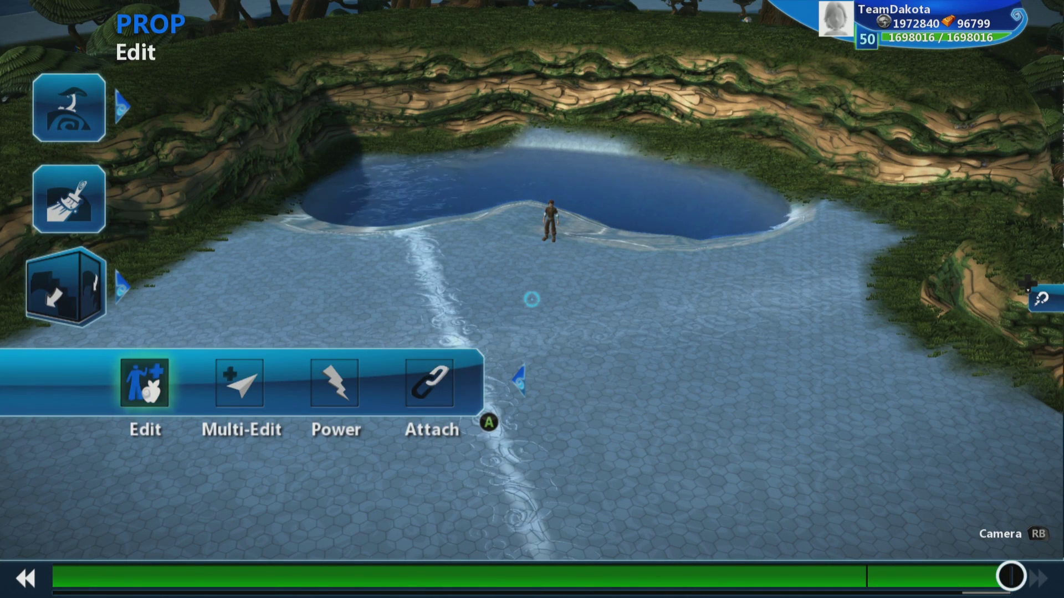
key("Return")
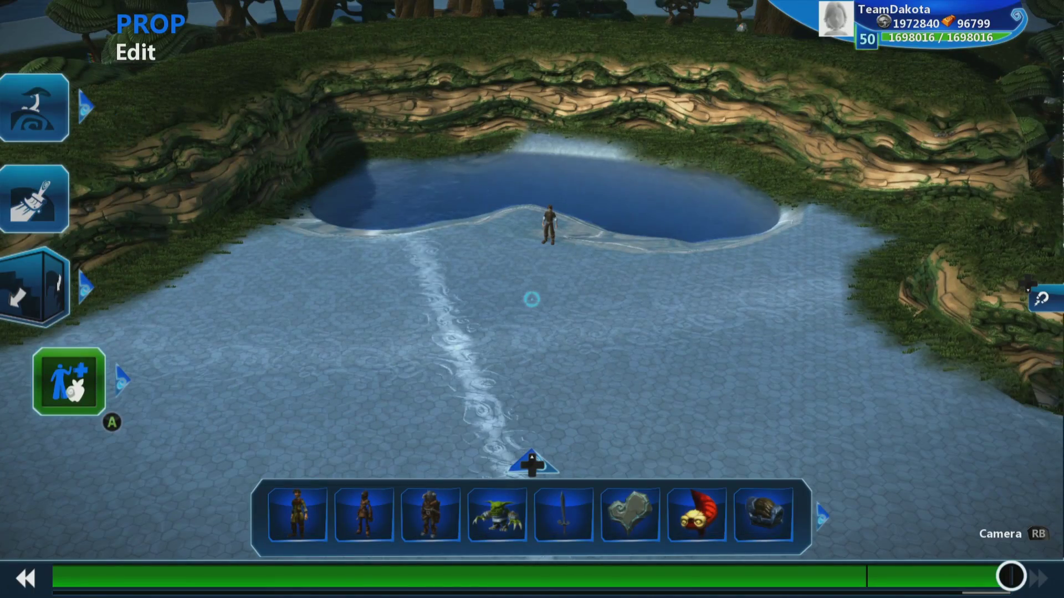
Open the prop gallery and browse its categories to bring up the Characters.
key("Right")
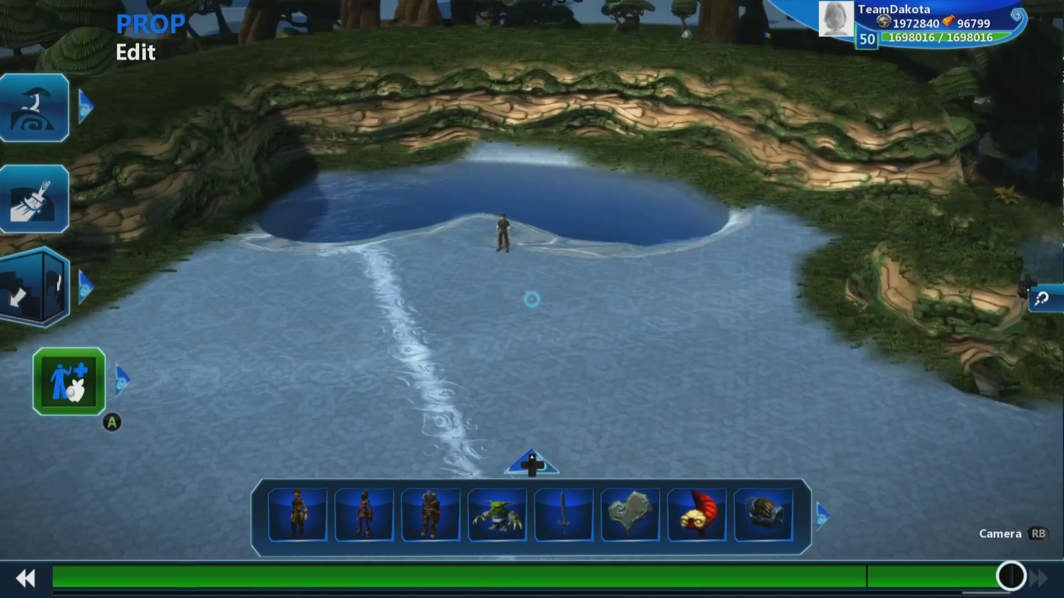
key("Down")
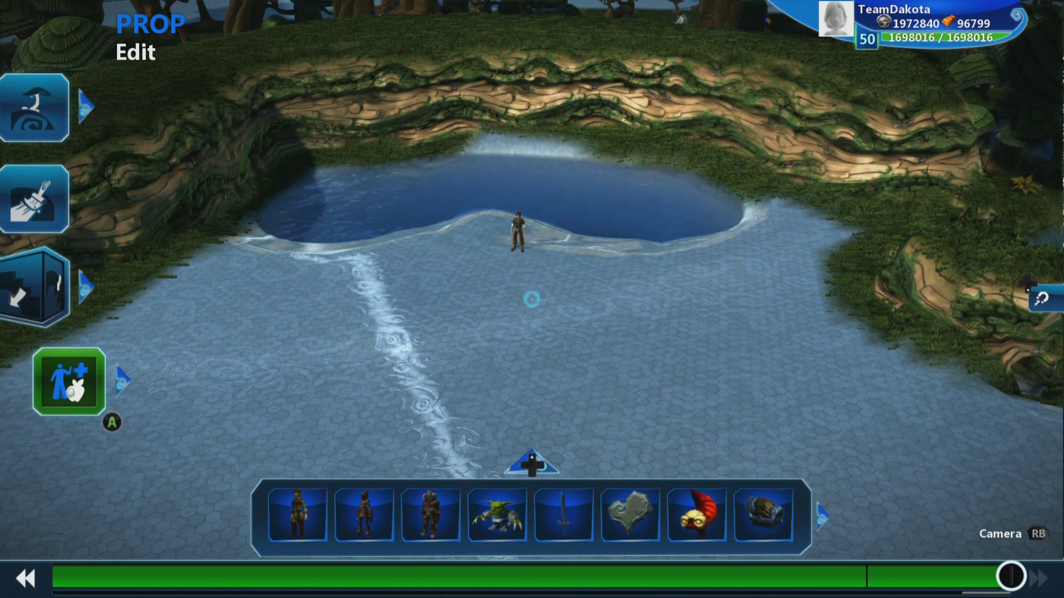
key("Return")
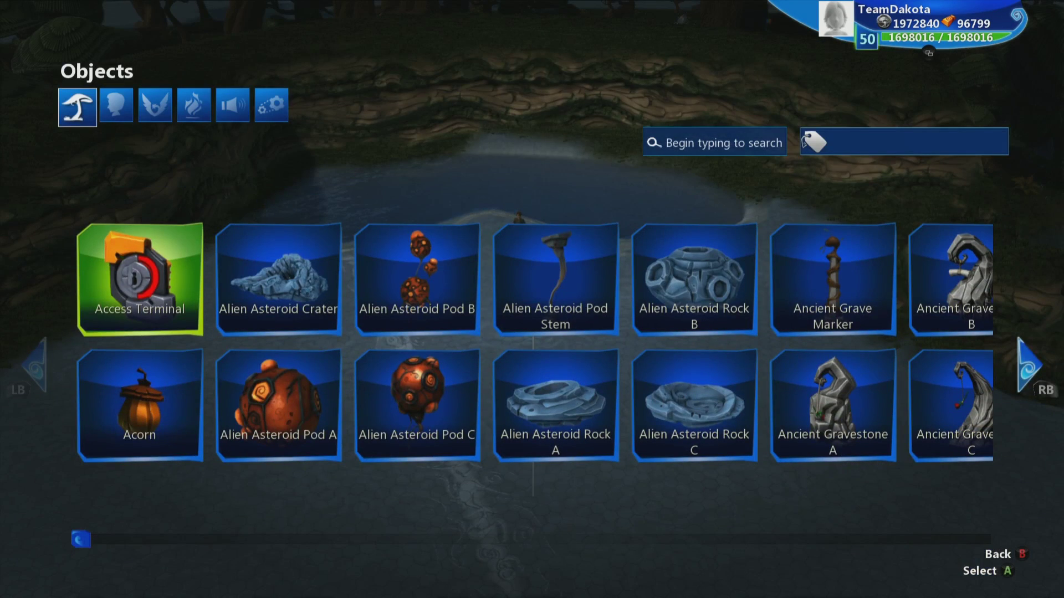
key("Up")
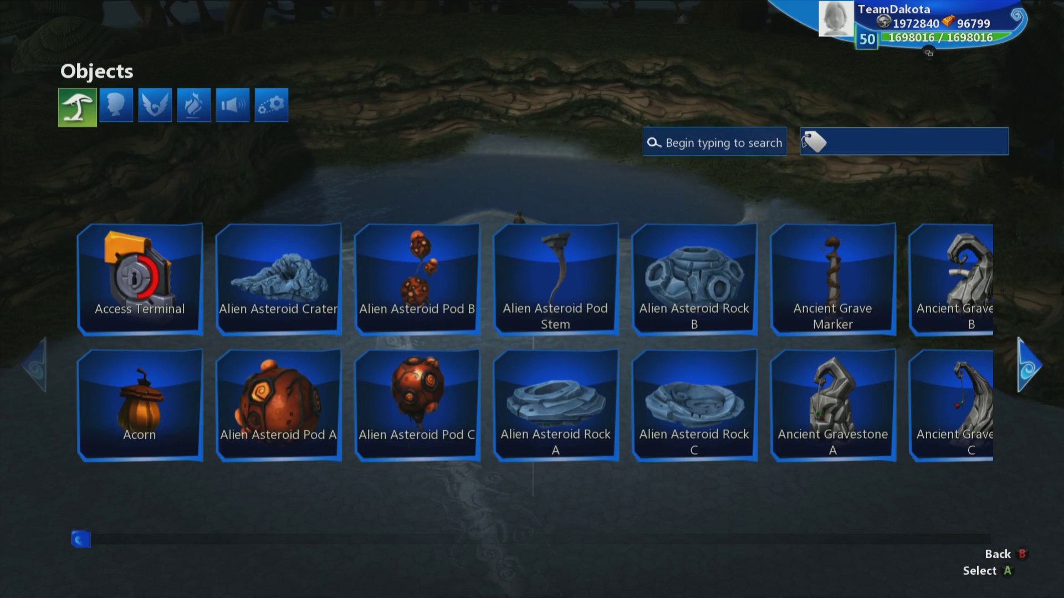
key("Right")
key("Right")
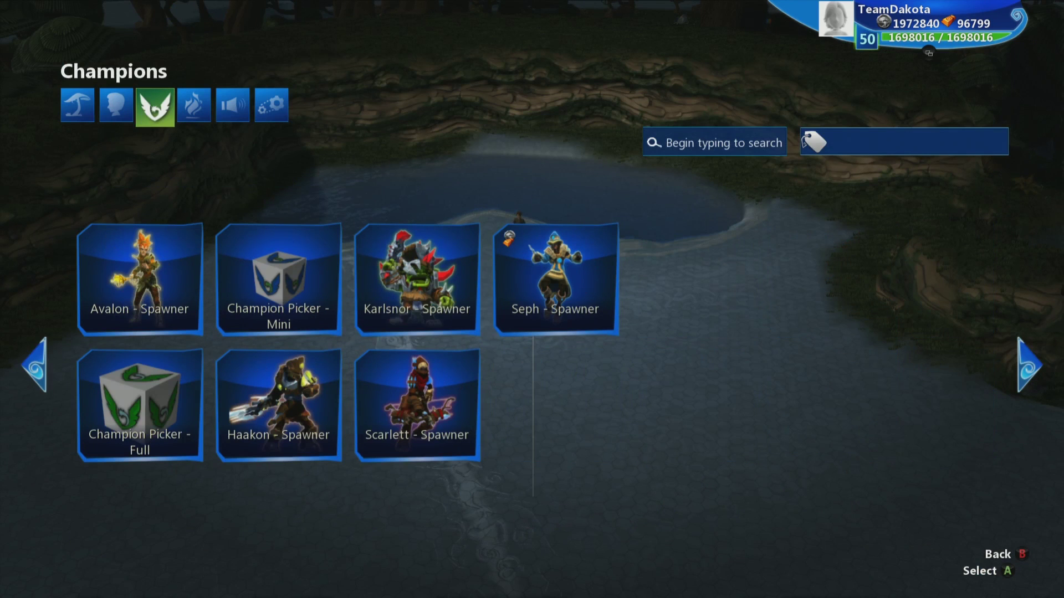
key("Right")
key("Right")
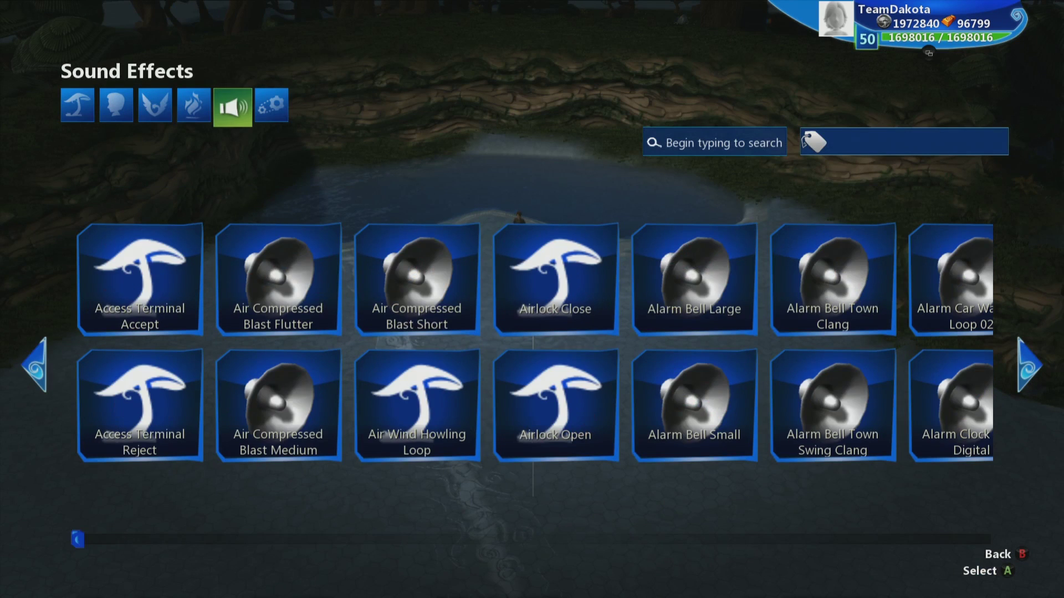
key("Right")
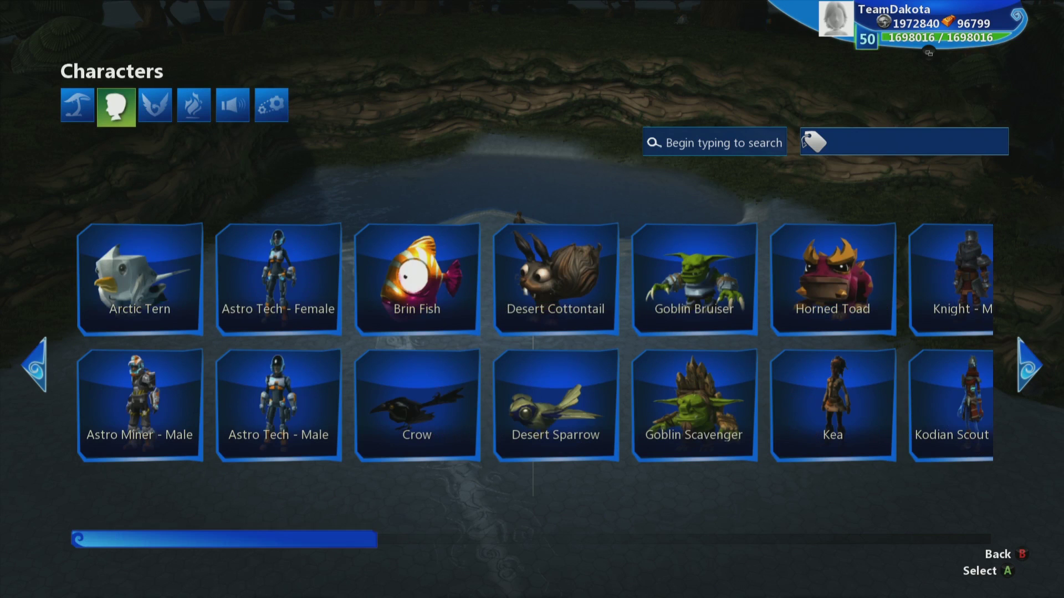
Choose the Goblin Bruiser from the characters as the prop to add.
key("Down")
key("Right")
key("Right")
key("Right")
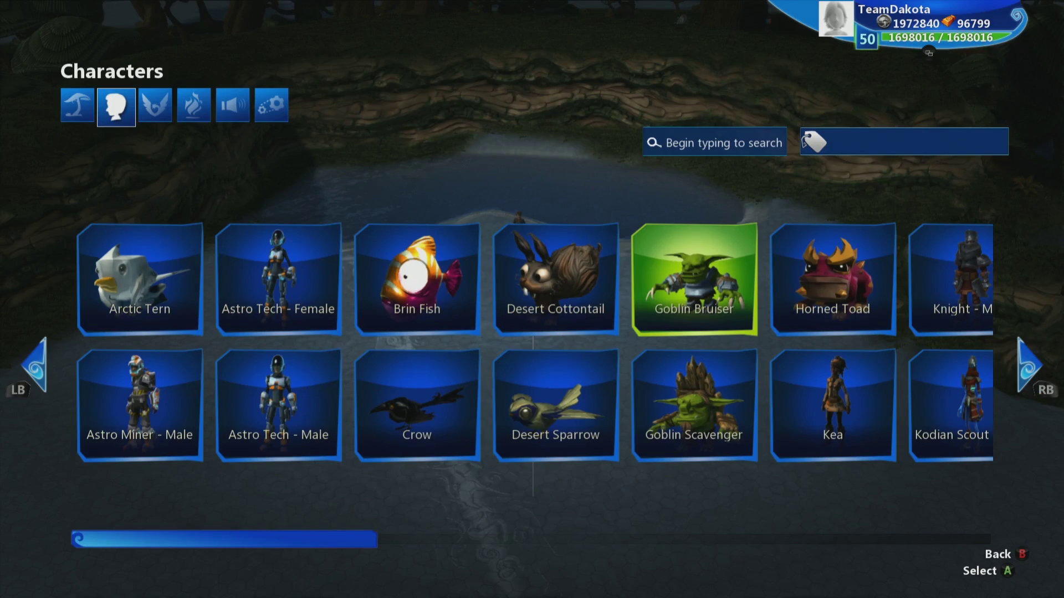
key("Return")
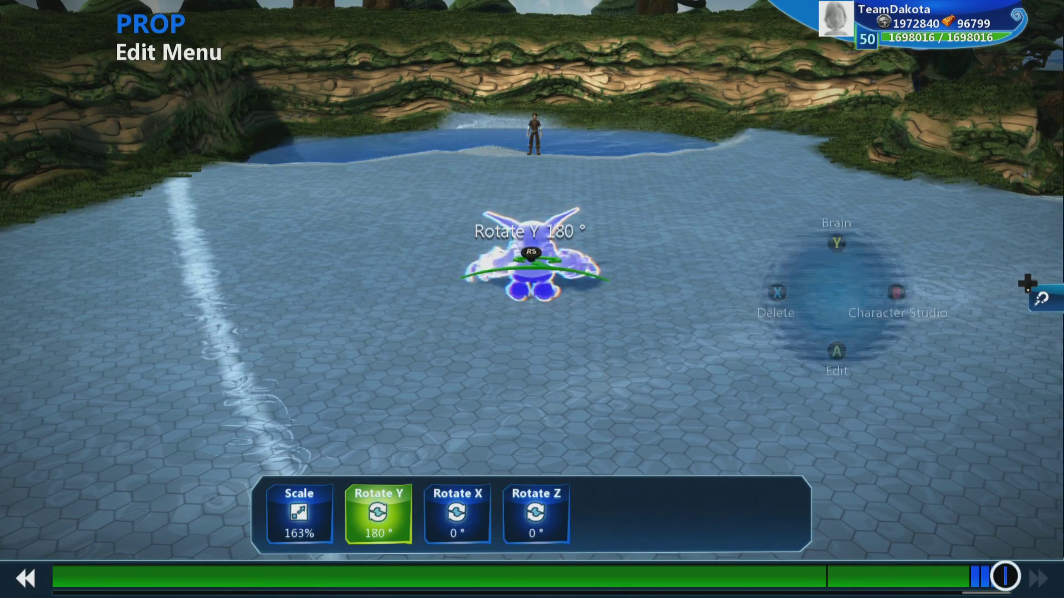
Place a Goblin Bruiser on the open paved ground and stop adding props.
key("Escape")
key("Left")
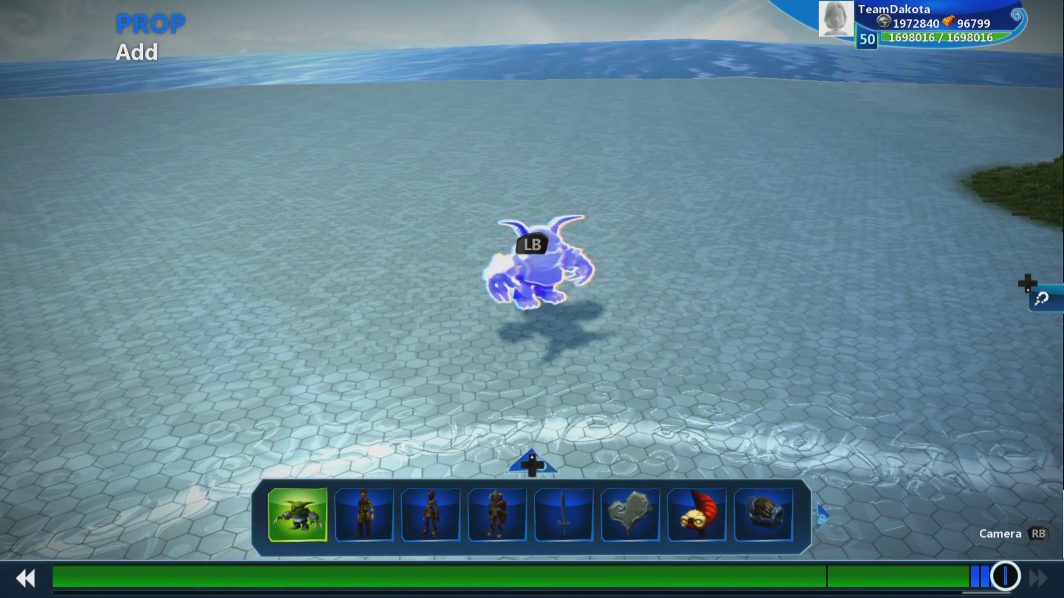
key("Return")
key("Right")
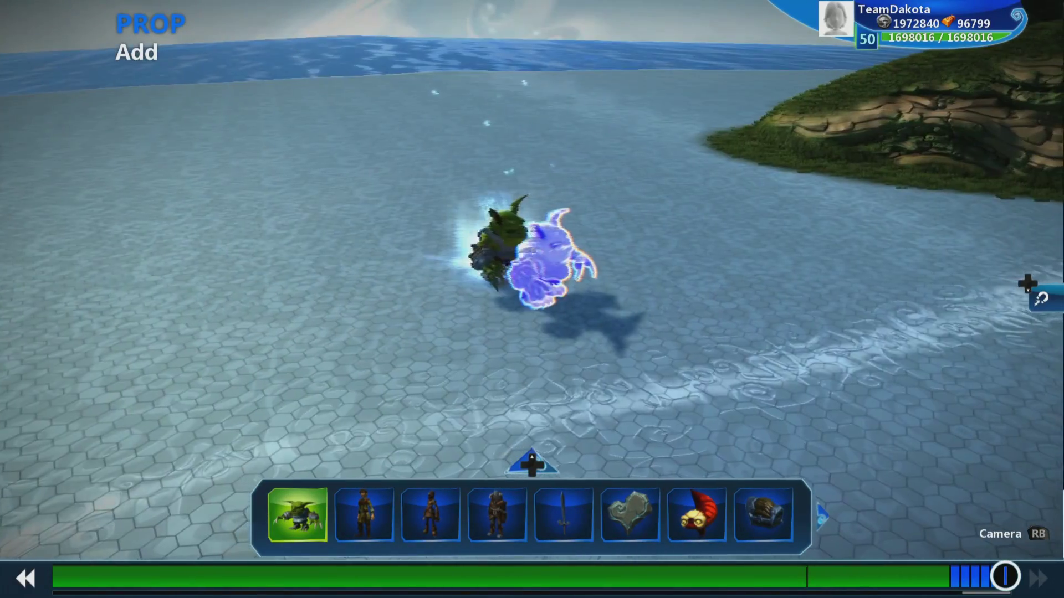
key("Escape")
key("Left")
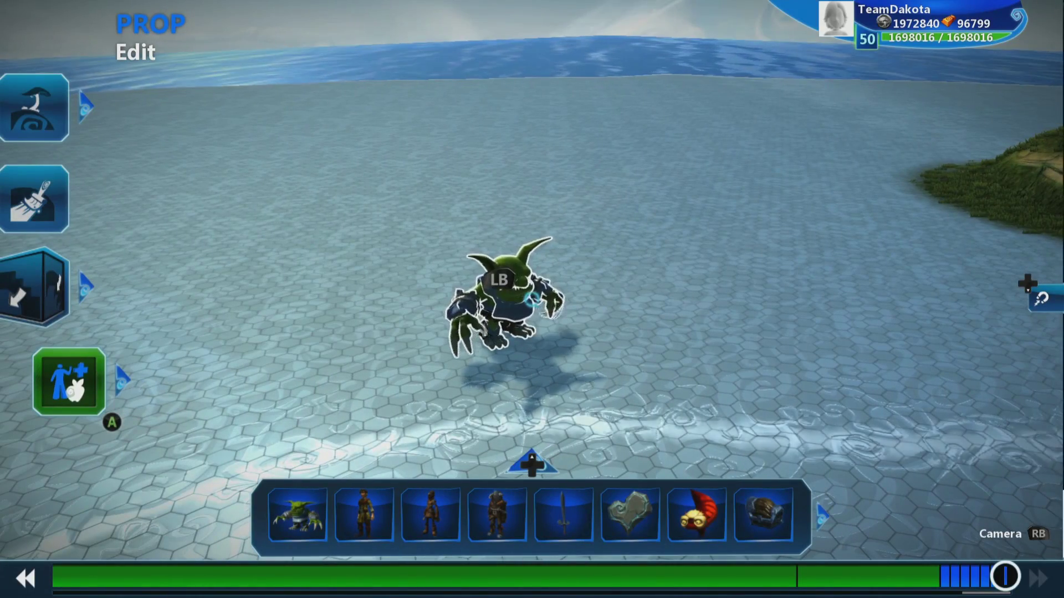
Open the Character Studio for the placed Goblin Bruiser.
key("Left")
key("Return")
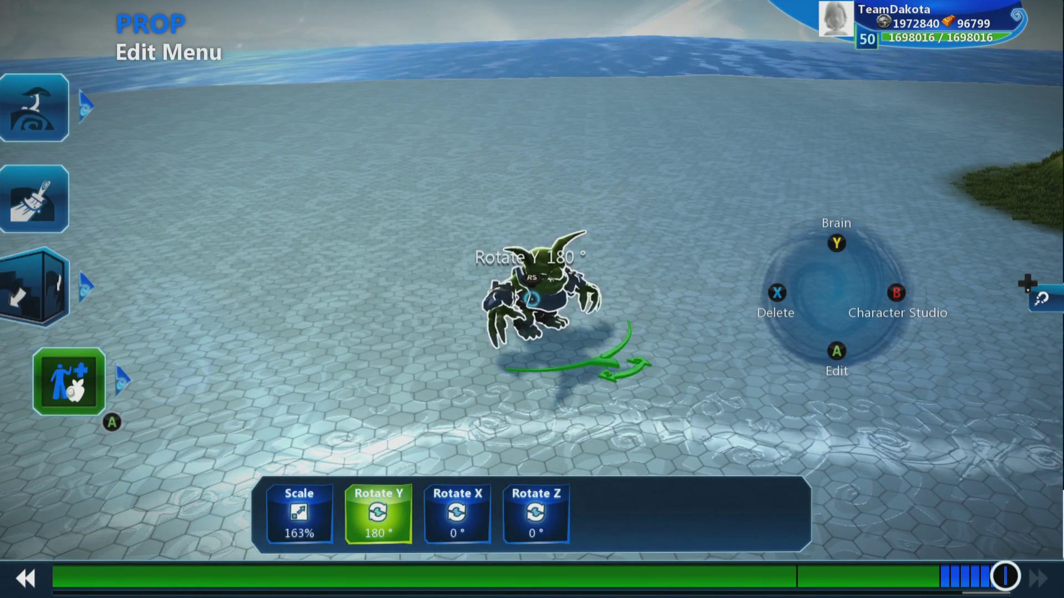
key("a")
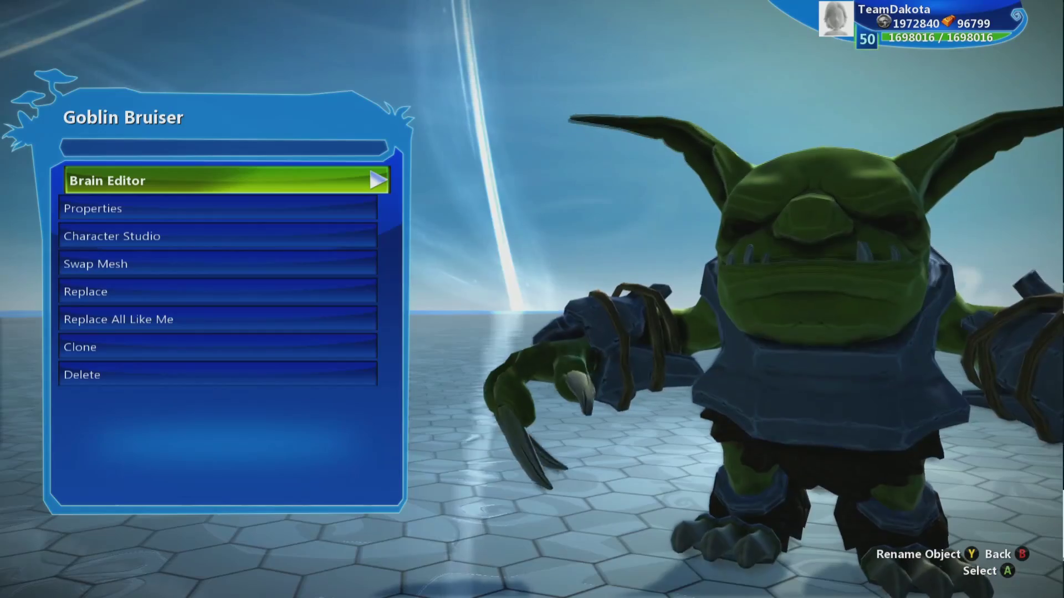
key("Down")
key("Down")
key("a")
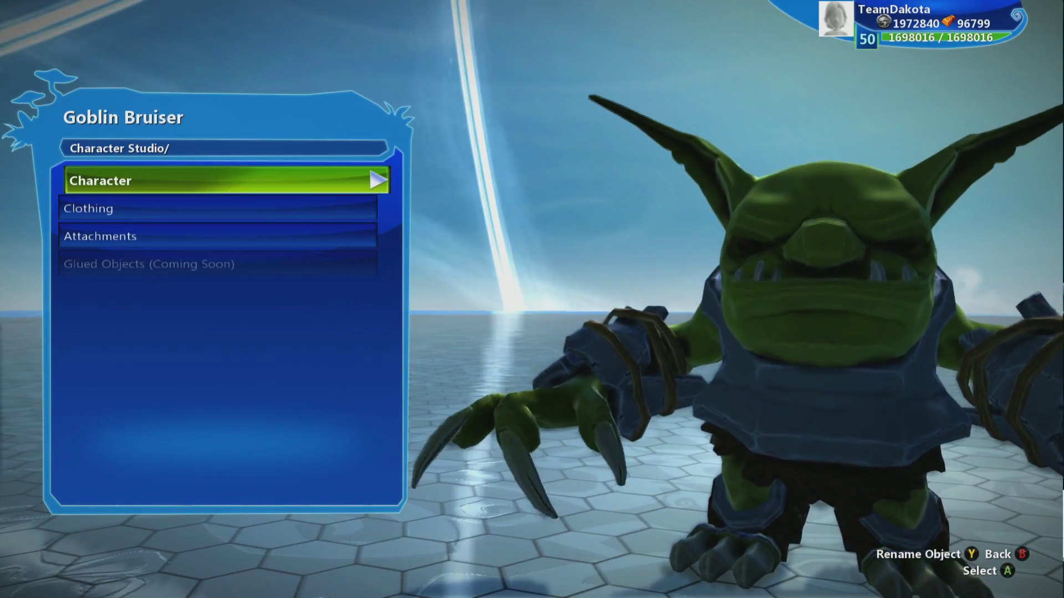
Swap the goblin's head for the one with ragged ears, a heavy brow and a single large tusk.
key("a")
key("Down")
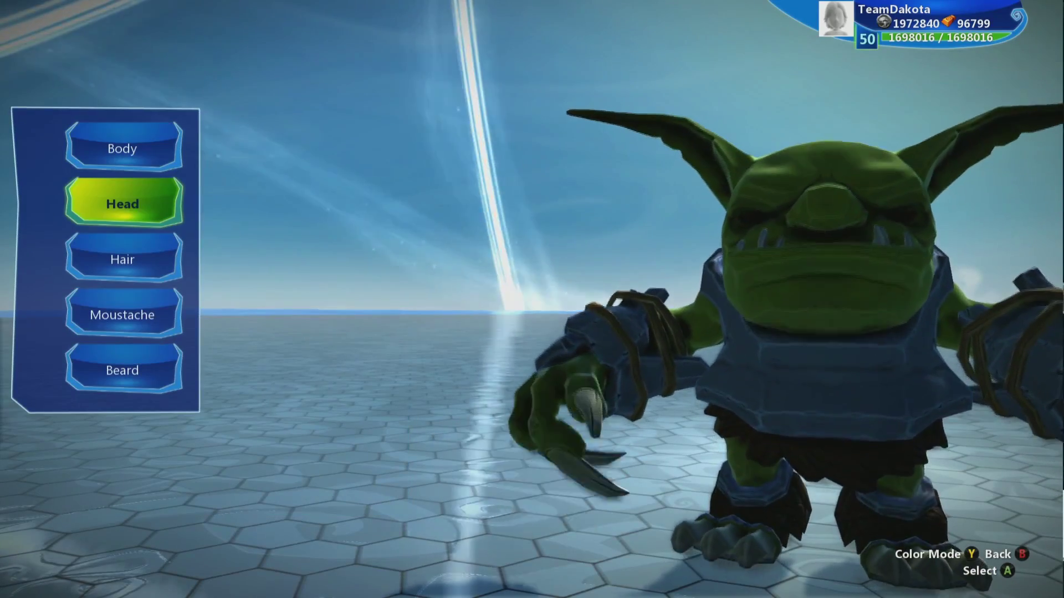
key("a")
key("Right")
key("a")
key("b")
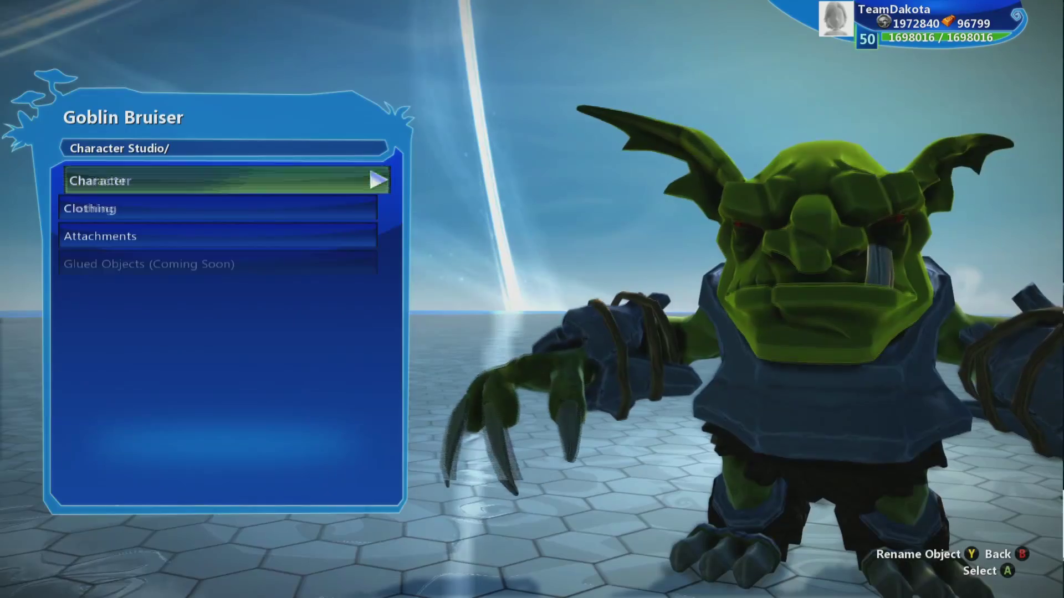
Equip the goblin with a wooden shell in the Back slot.
key("Down")
key("a")
key("Down")
key("Down")
key("a")
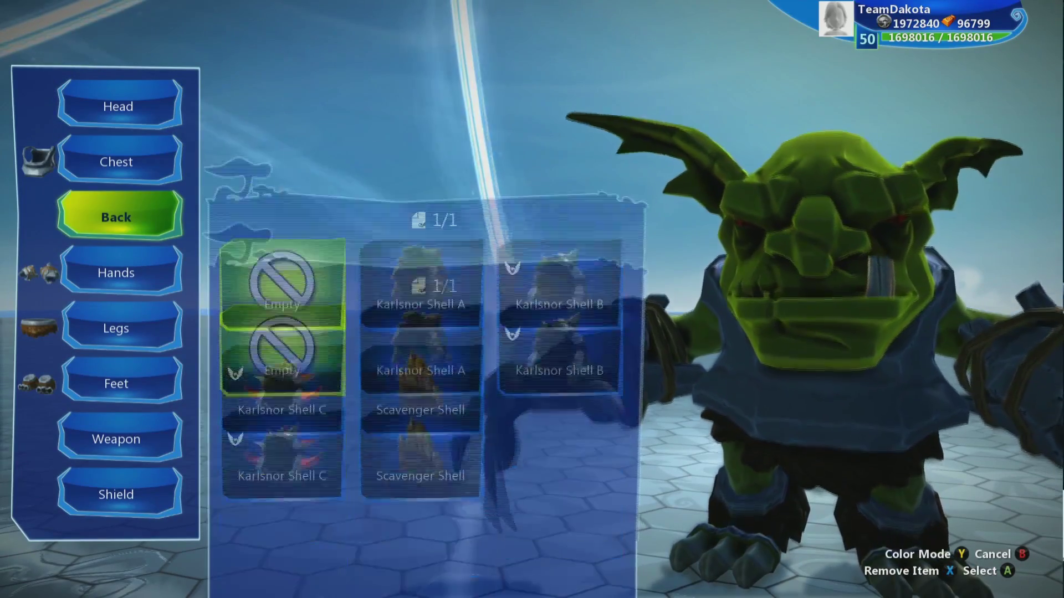
key("a")
Recolour the wood of the goblin's back shell to bright red, hex e70909.
key("y")
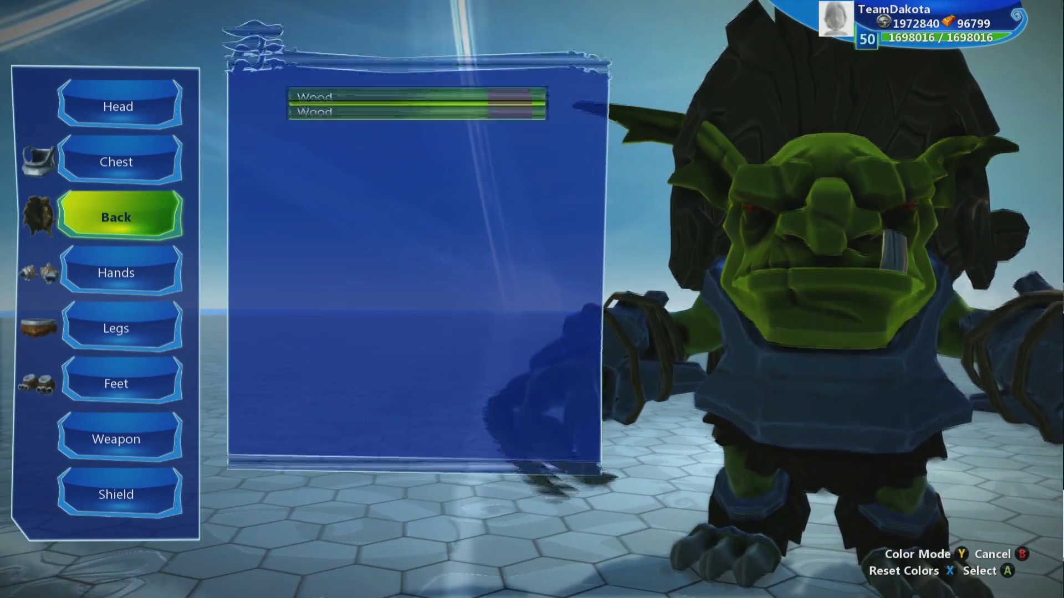
key("a")
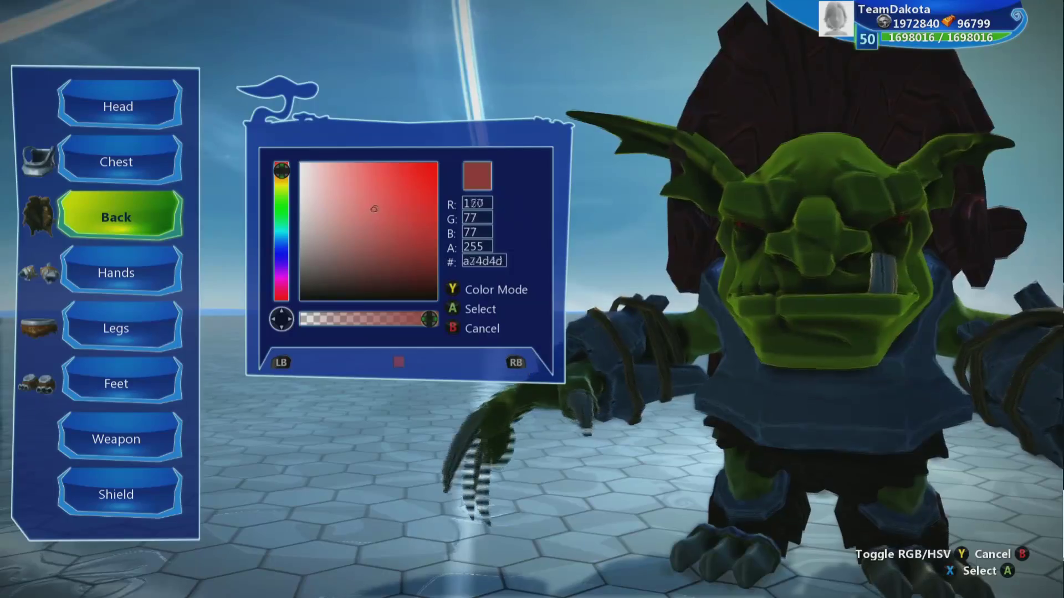
key("a")
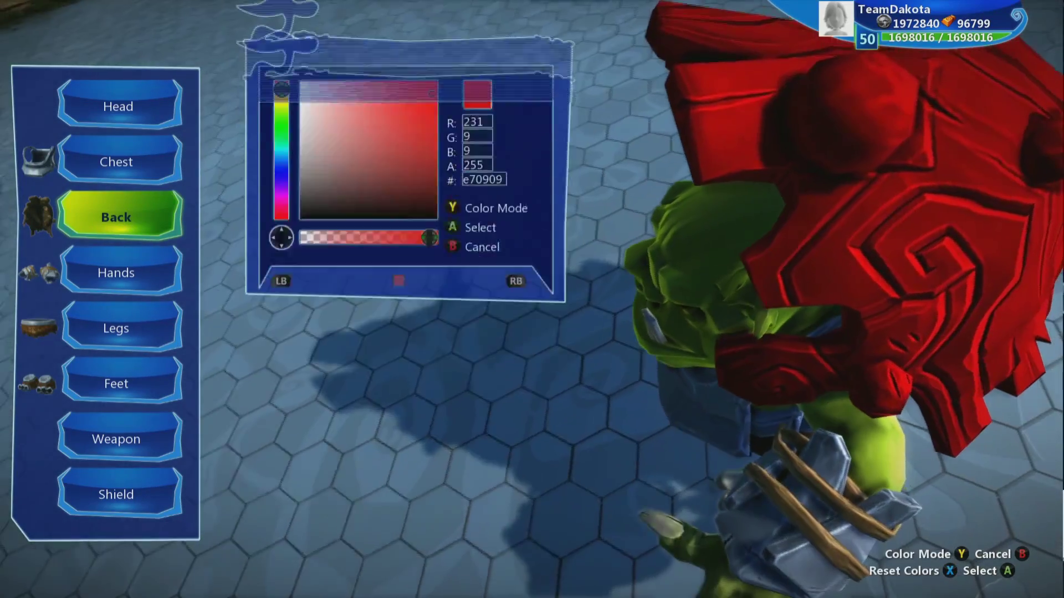
key("b")
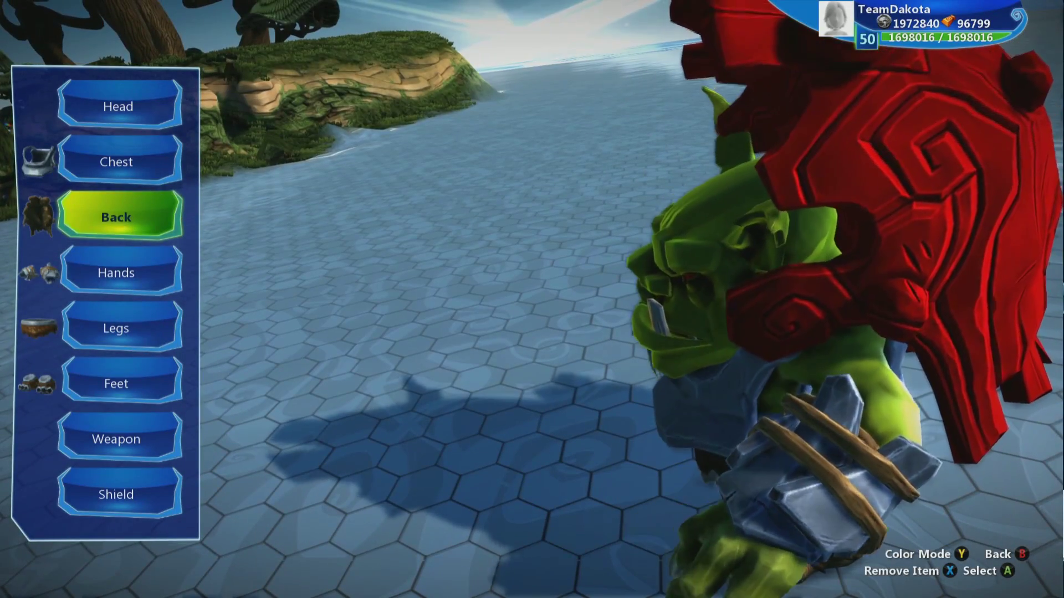
Equip the goblin with the Goblin's Cleaver in the Weapon slot and leave the Character Studio.
key("Down")
key("Down")
key("Down")
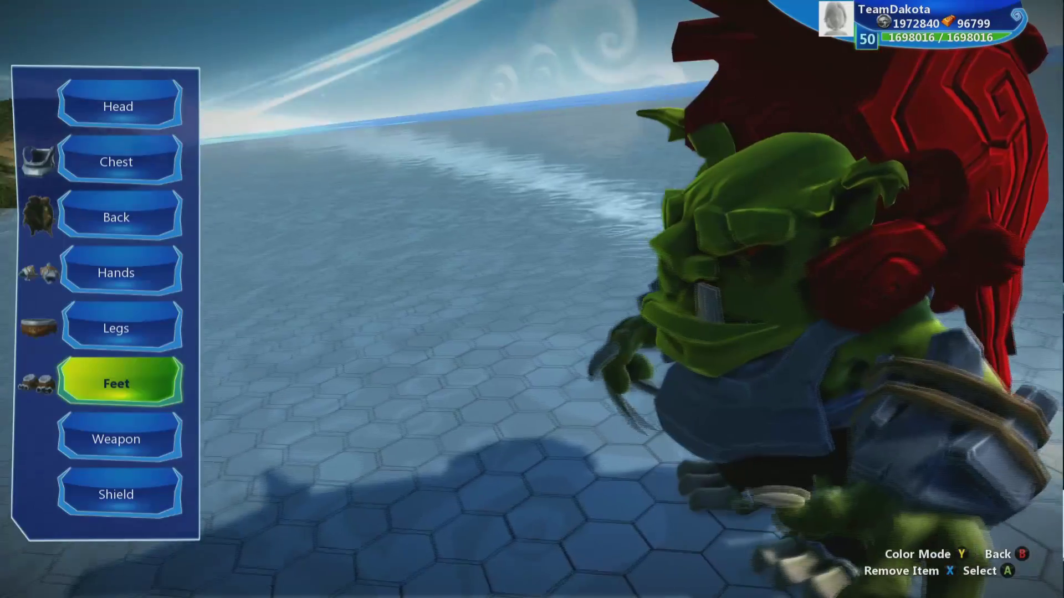
key("Down")
key("Down")
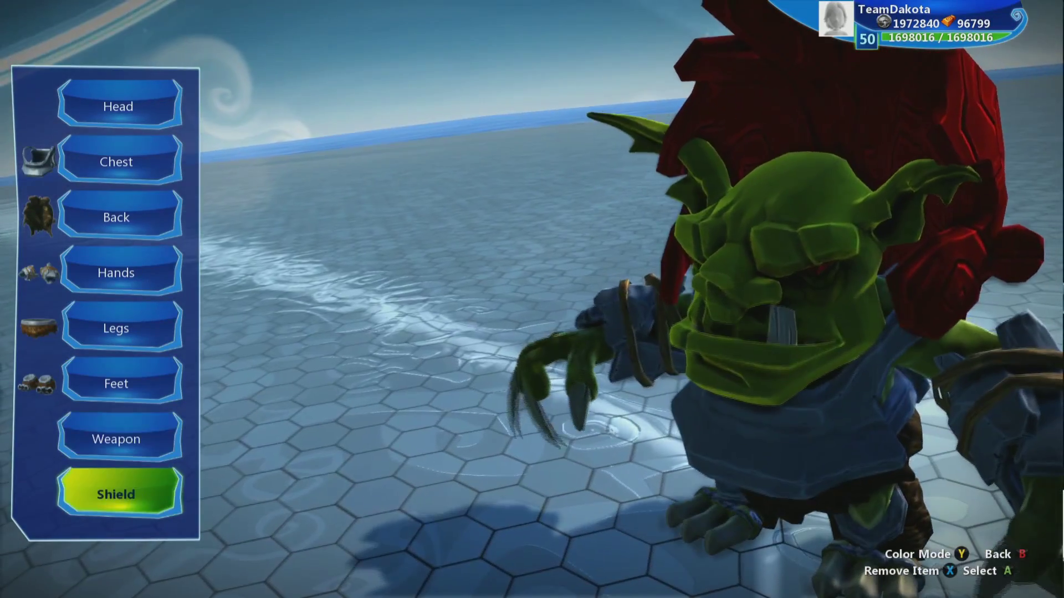
key("Up")
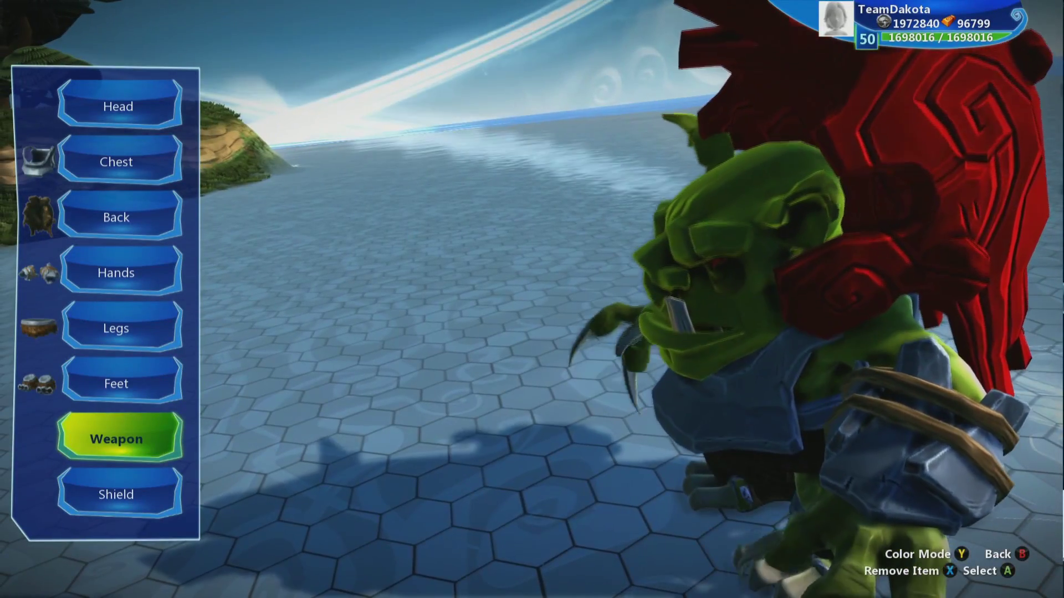
key("Return")
key("Right")
key("Right")
key("Right")
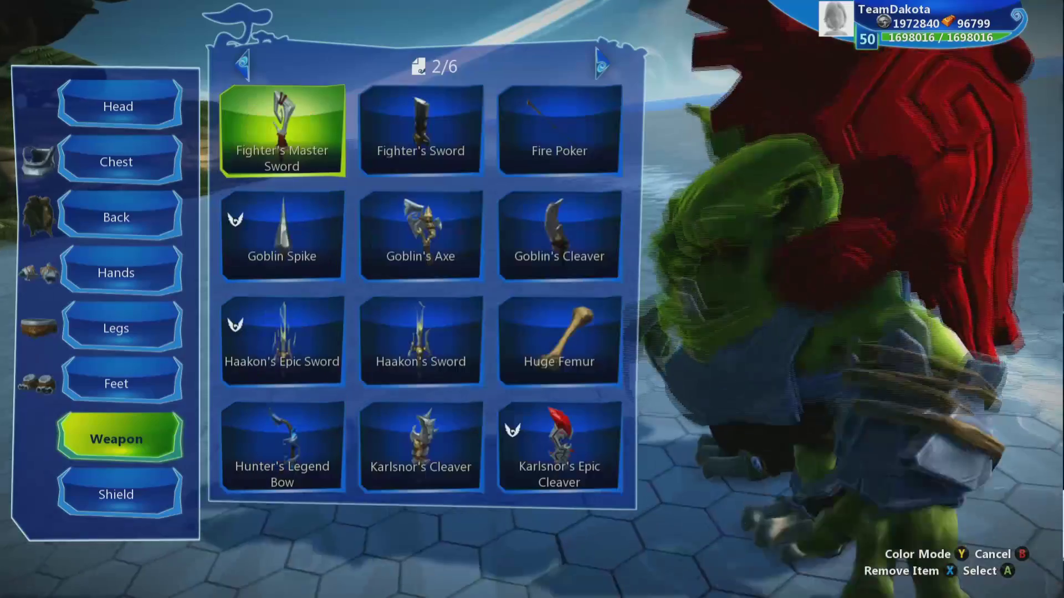
key("Down")
key("Right")
key("Right")
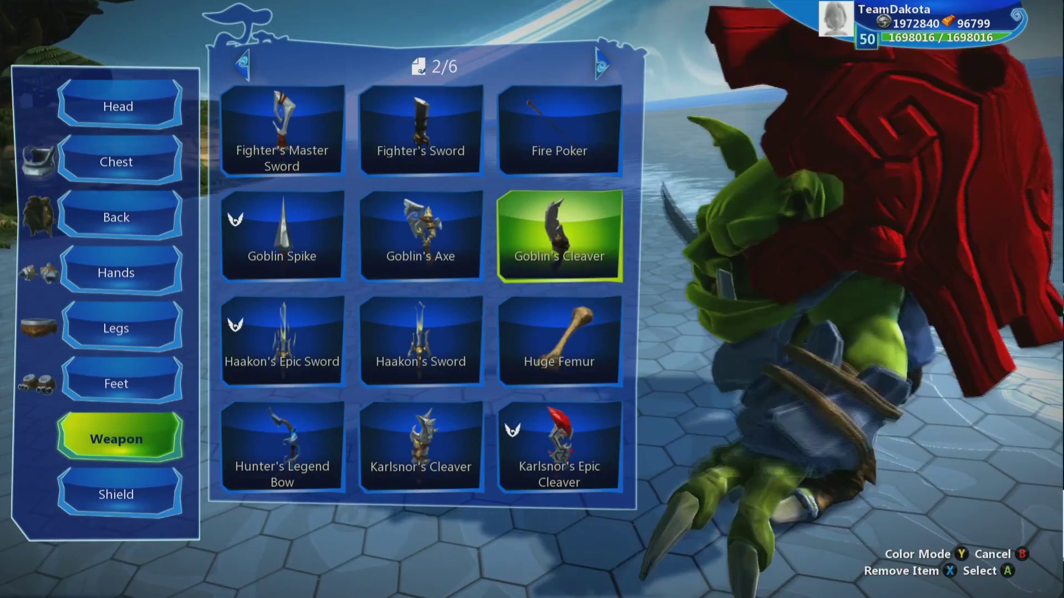
key("Return")
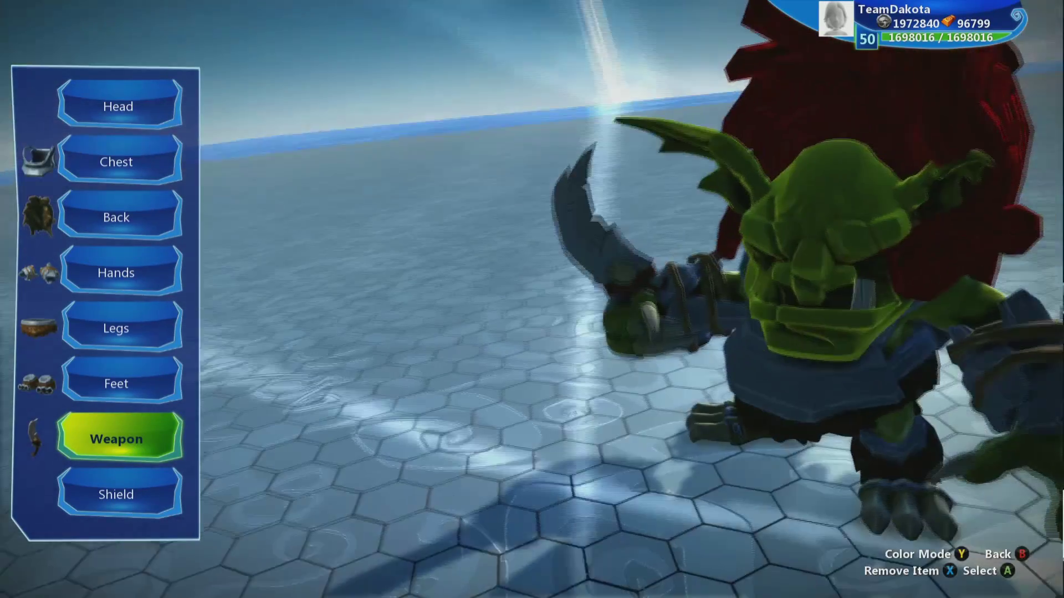
key("Escape")
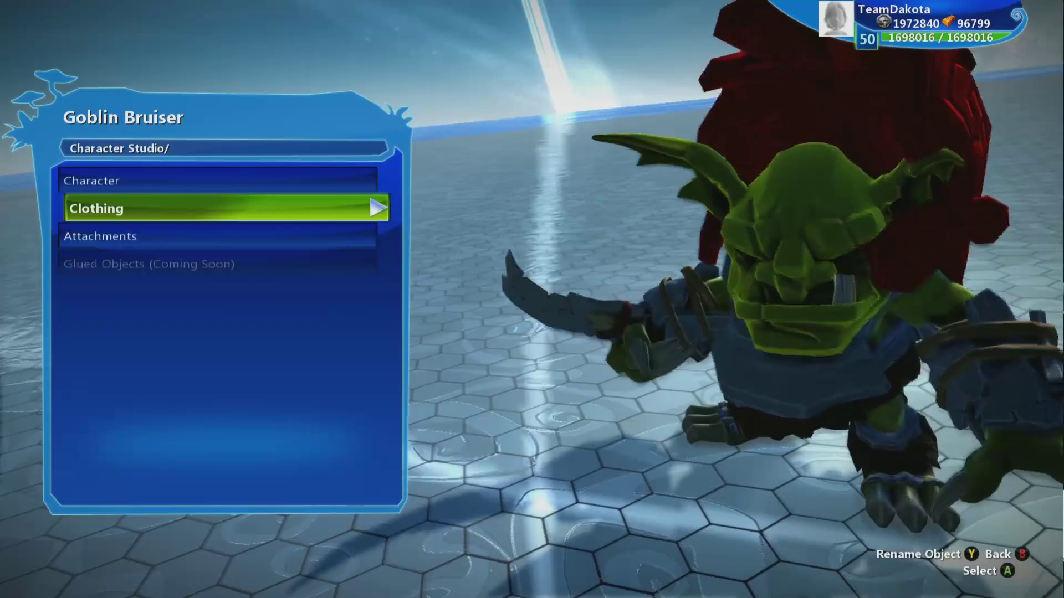
key("Escape")
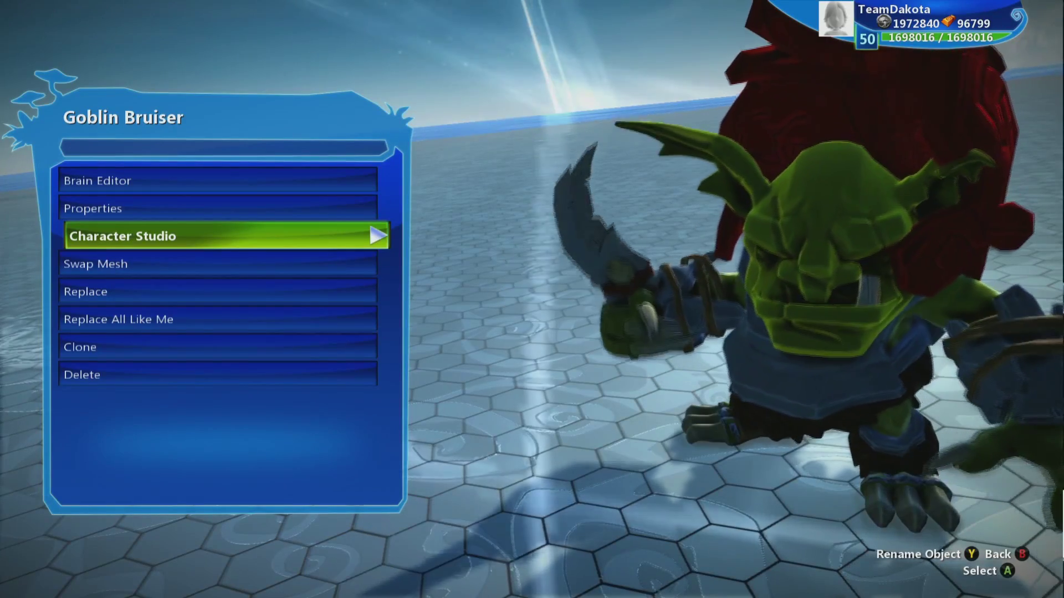
Examine the goblin's Health and Defenses settings in its combat properties.
key("Up")
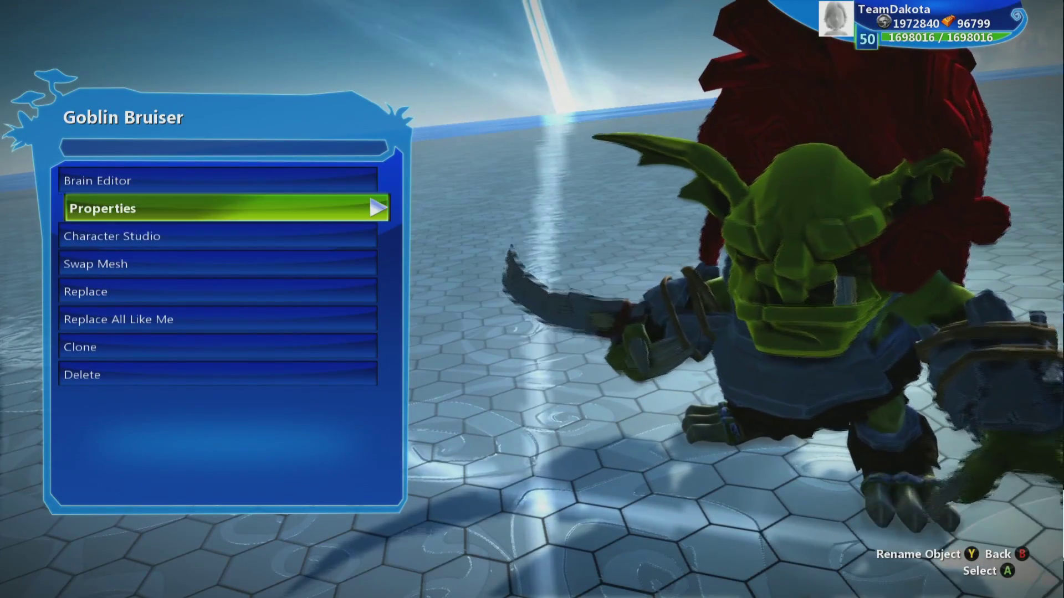
key("Return")
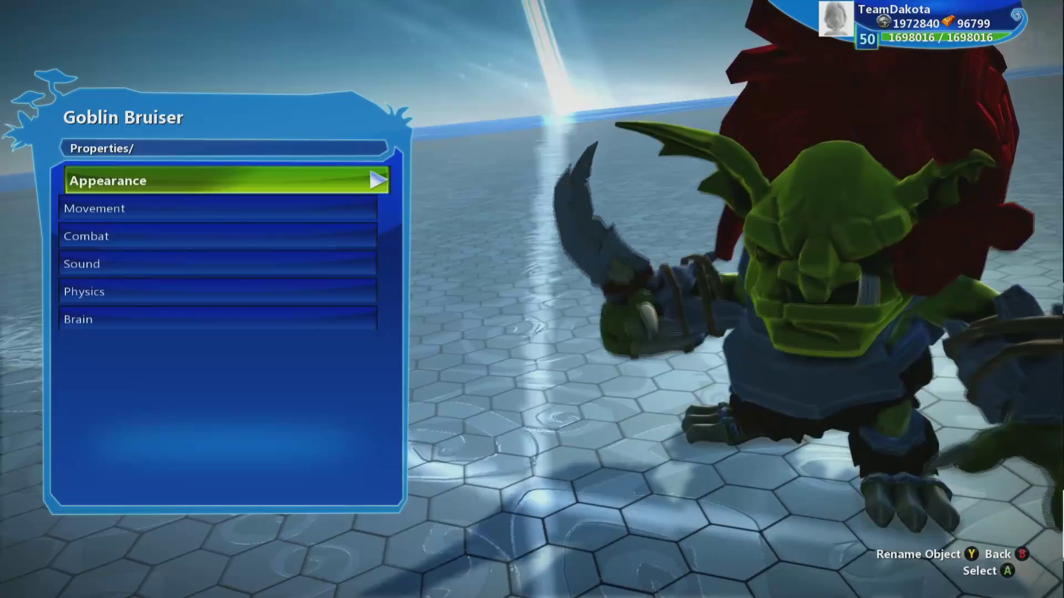
key("Escape")
key("Return")
key("Down")
key("Down")
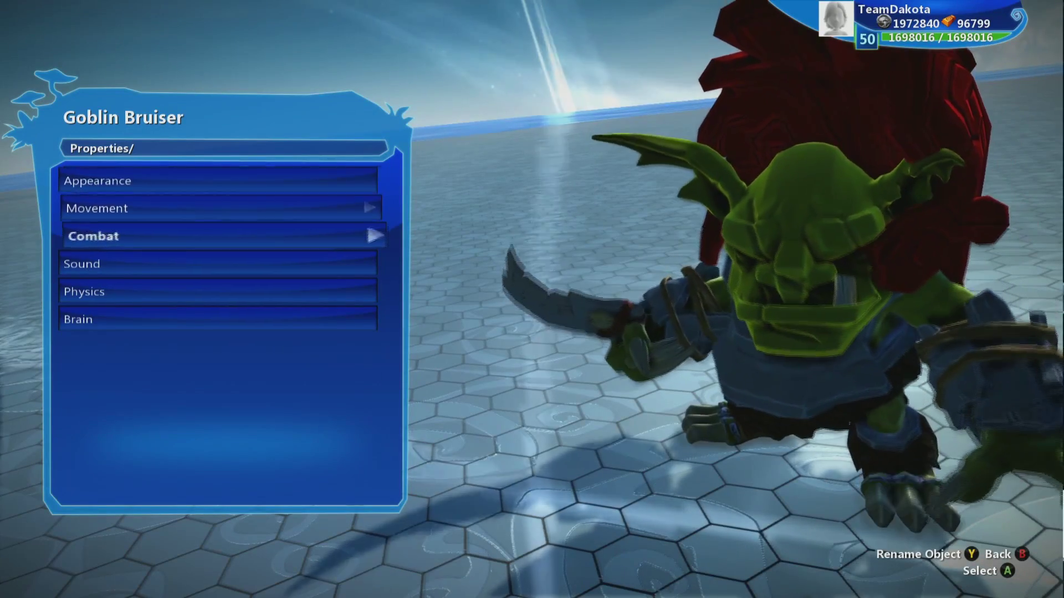
key("Return")
key("Down")
key("Down")
key("Down")
key("Return")
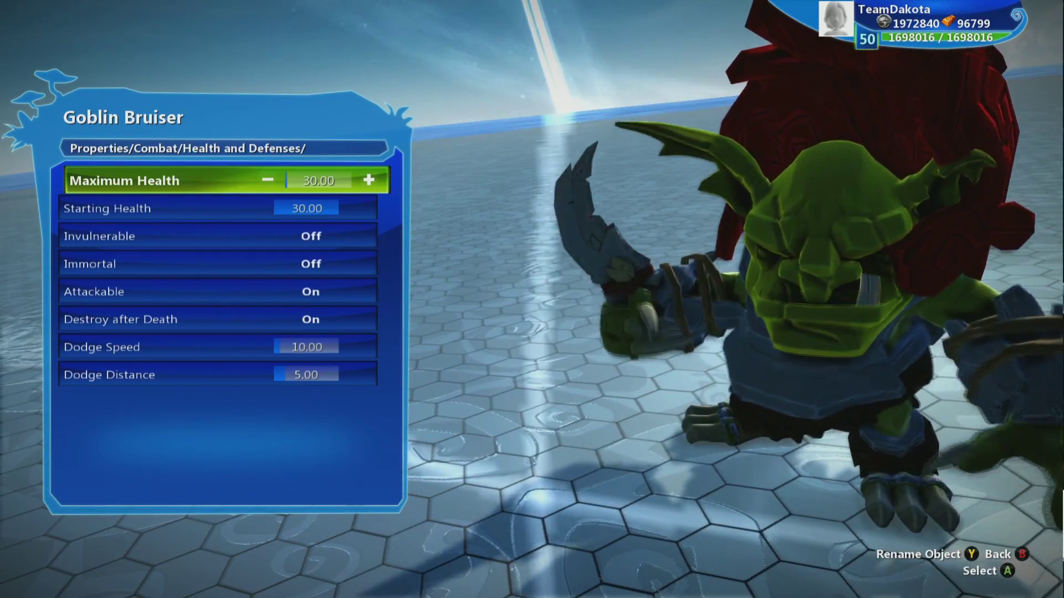
key("Escape")
key("Escape")
key("Escape")
key("Escape")
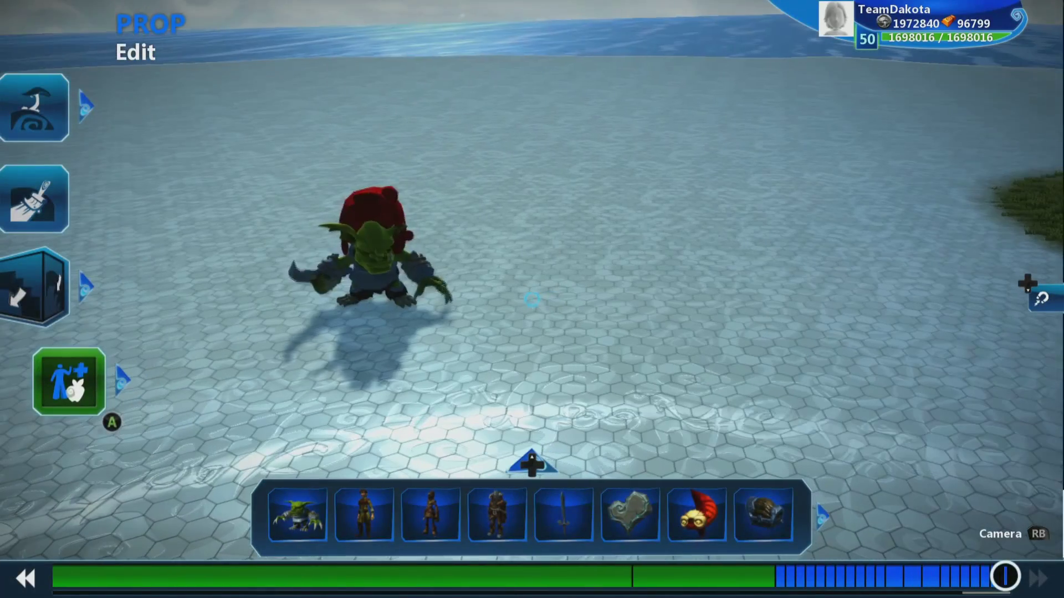
Add the Skull - Strange prop from the object gallery and place it beside the goblin.
key("a")
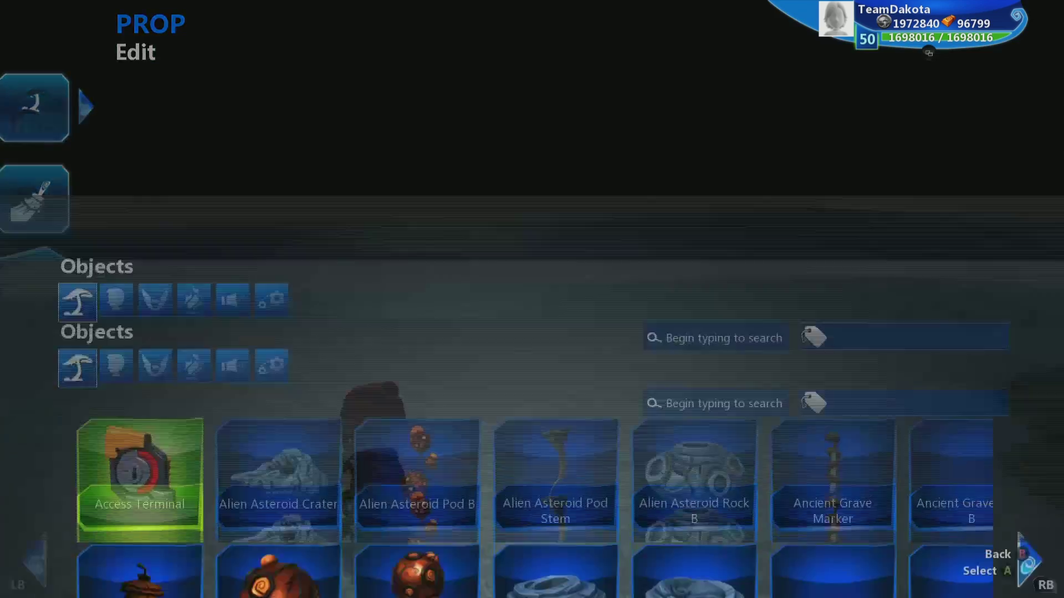
key("Right")
key("Left")
key("Right")
key("Left")
key("Page_Down")
key("Page_Down")
key("Page_Down")
key("Page_Down")
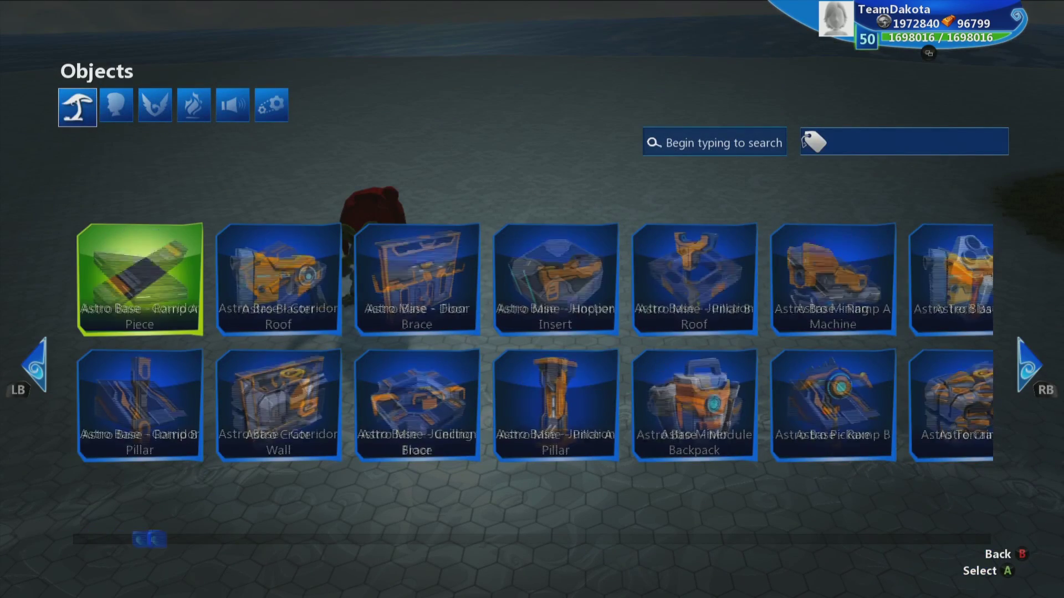
key("Page_Down")
key("Page_Down")
key("Page_Down")
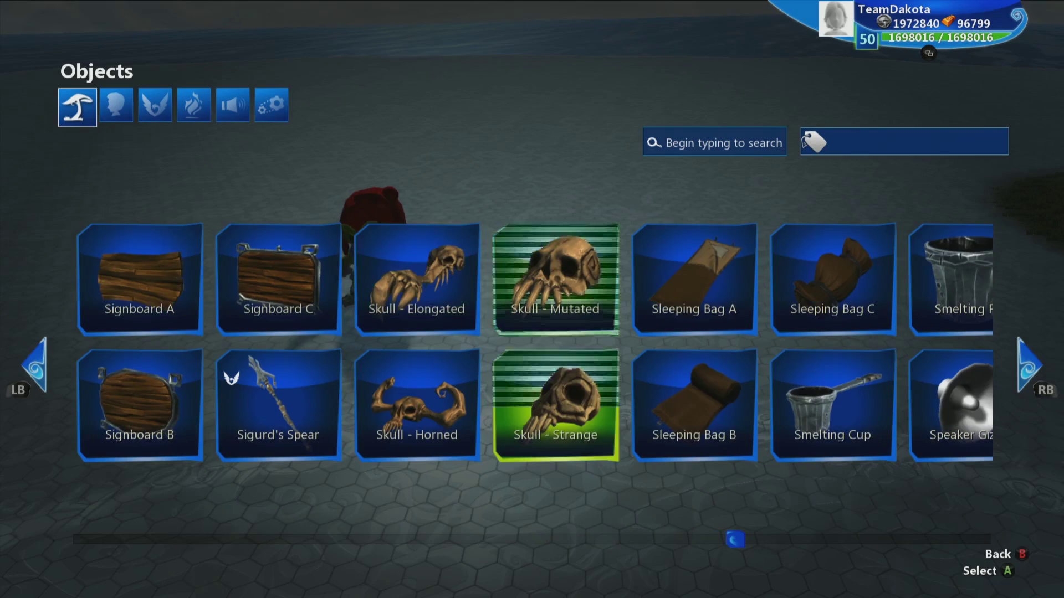
key("Return")
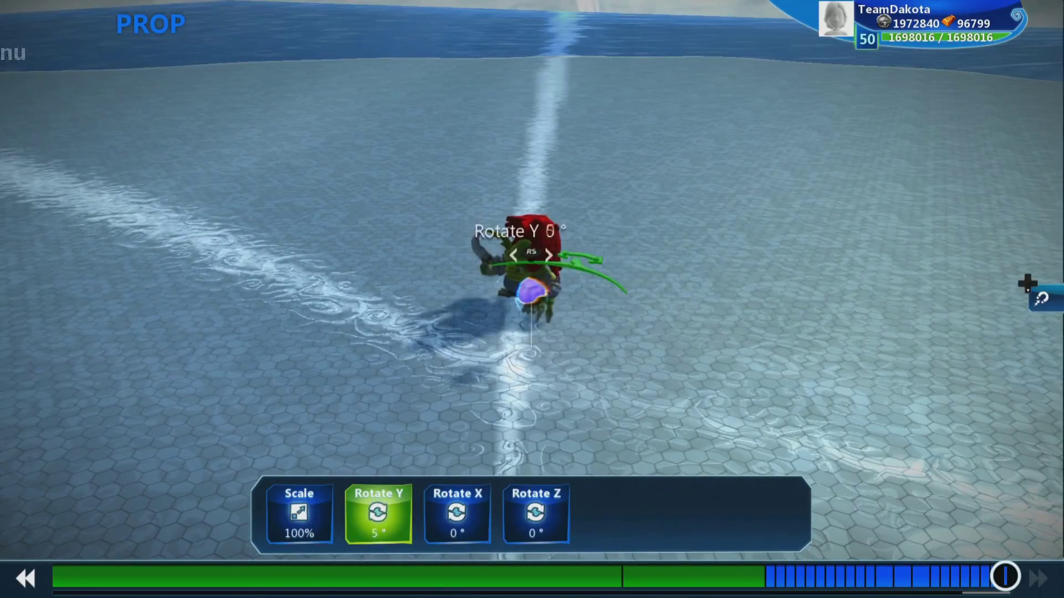
key("Escape")
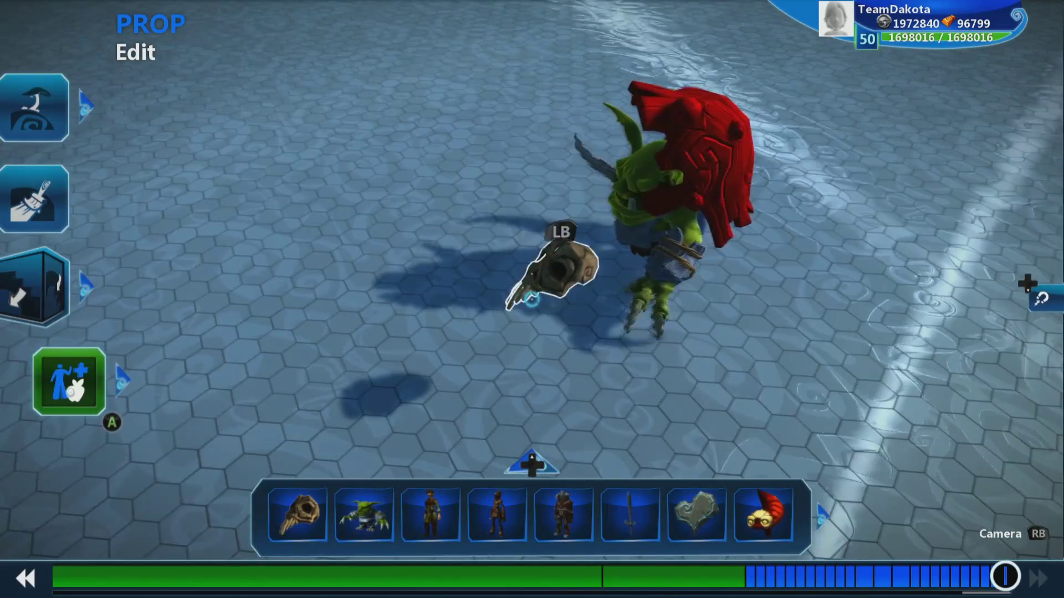
Attach the strange skull to the goblin's empty-handed arm and set the skull's scale to 99%.
key("Return")
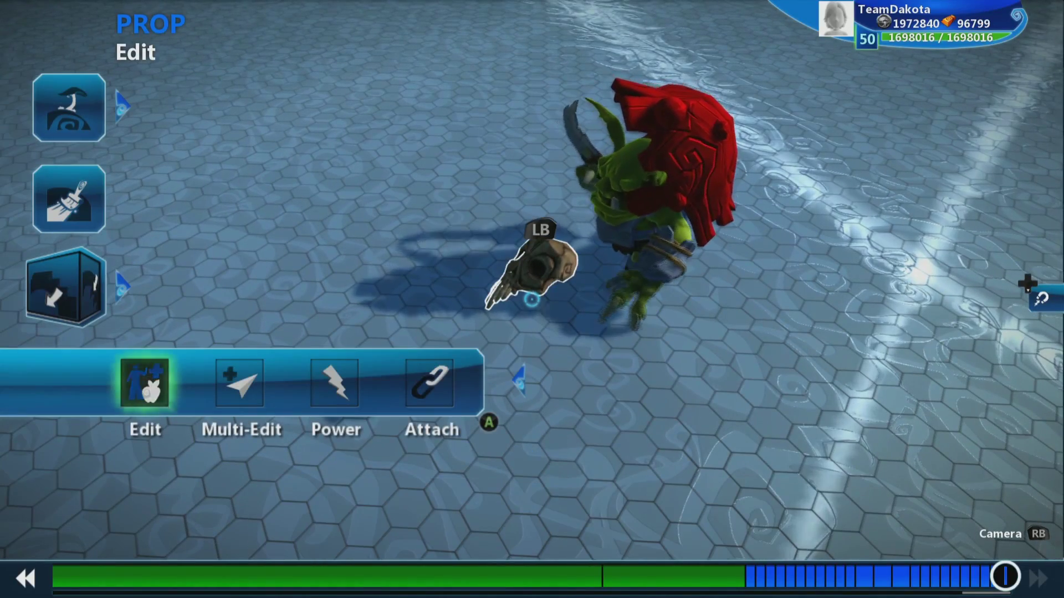
key("Right")
key("Right")
key("Right")
key("Return")
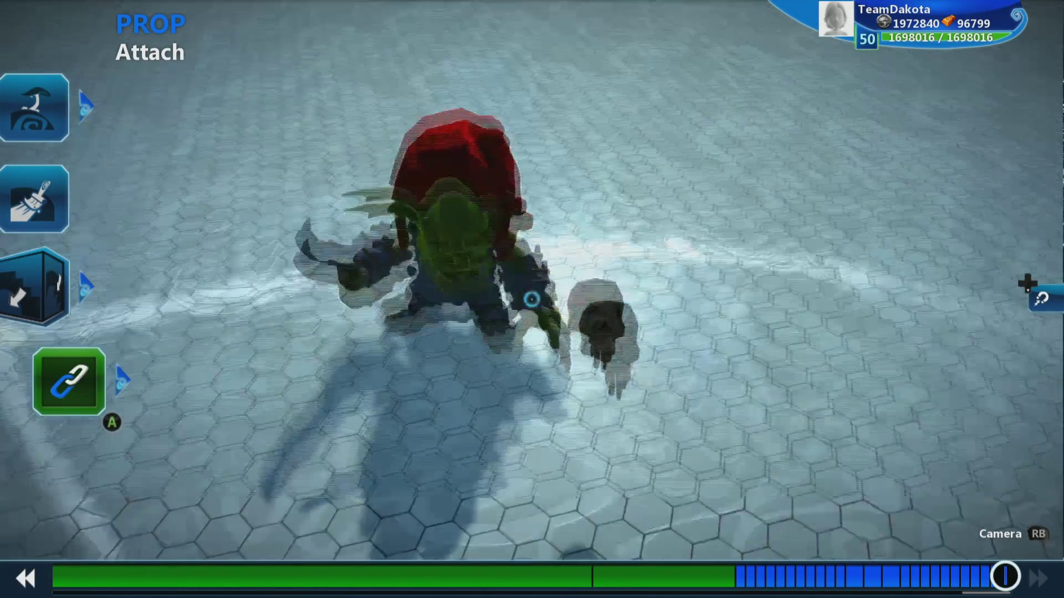
key("Escape")
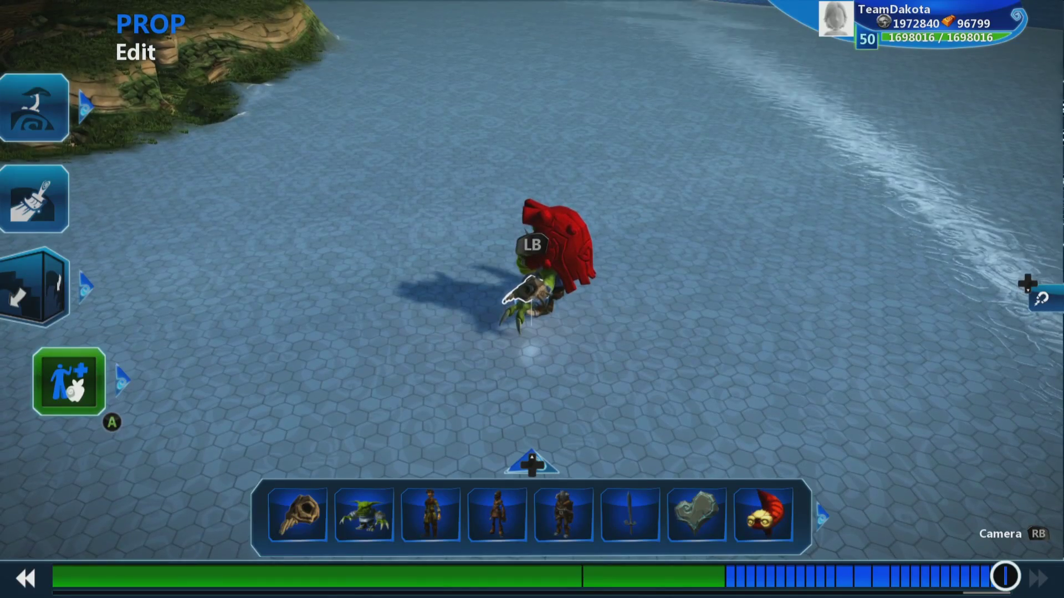
key("Return")
key("Left")
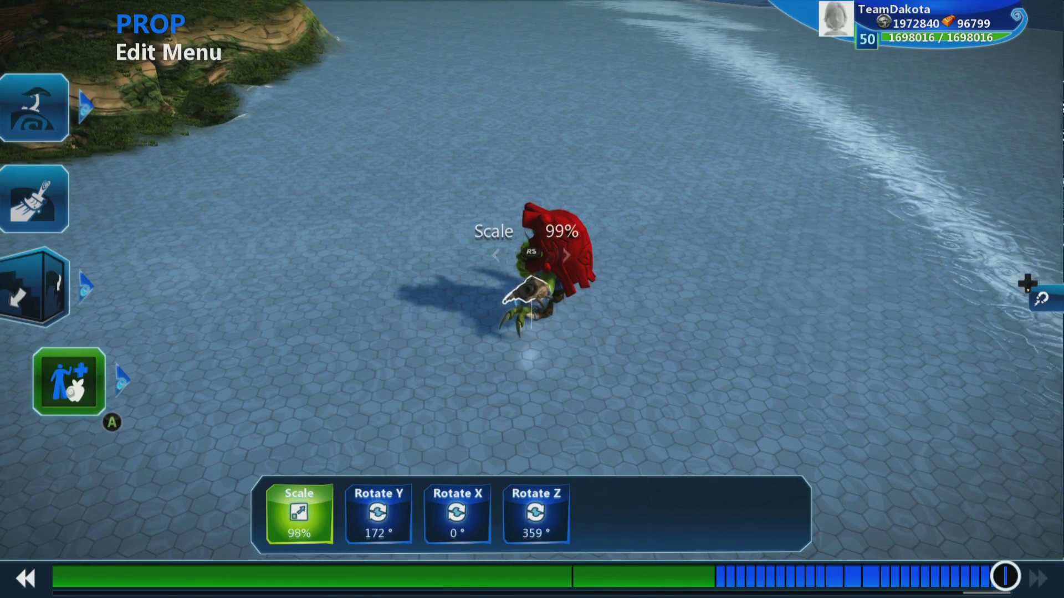
key("Escape")
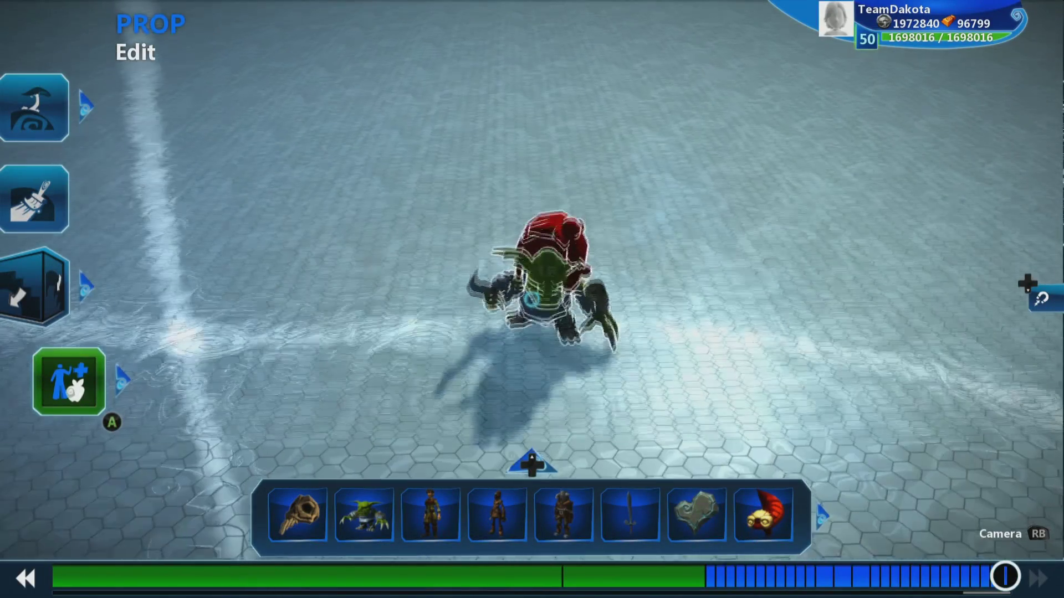
Open the goblin's brain and examine the Melee Enemy rules on the Seek & Attack page.
key("Return")
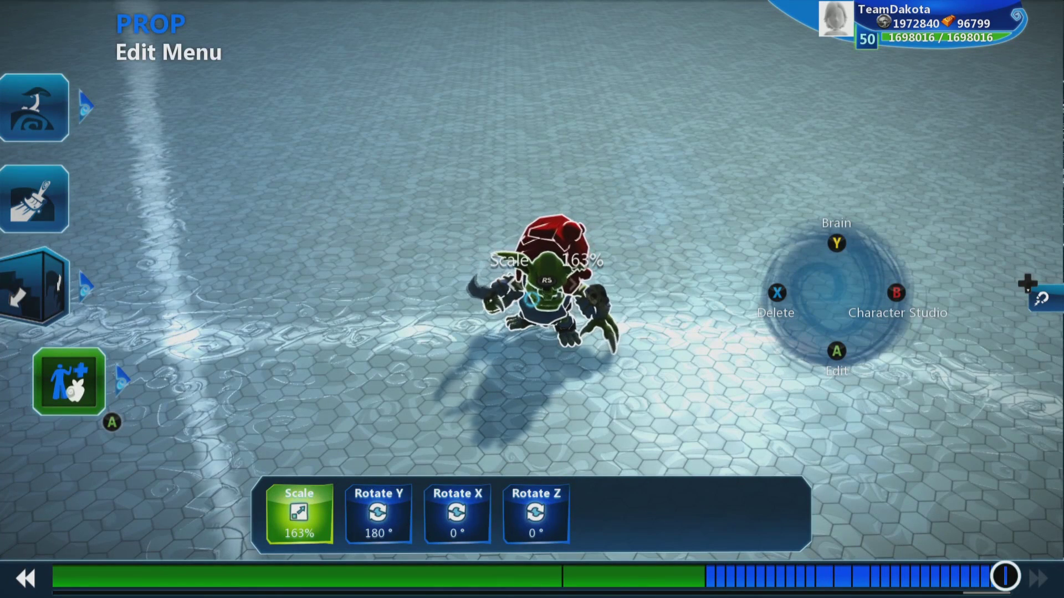
key("y")
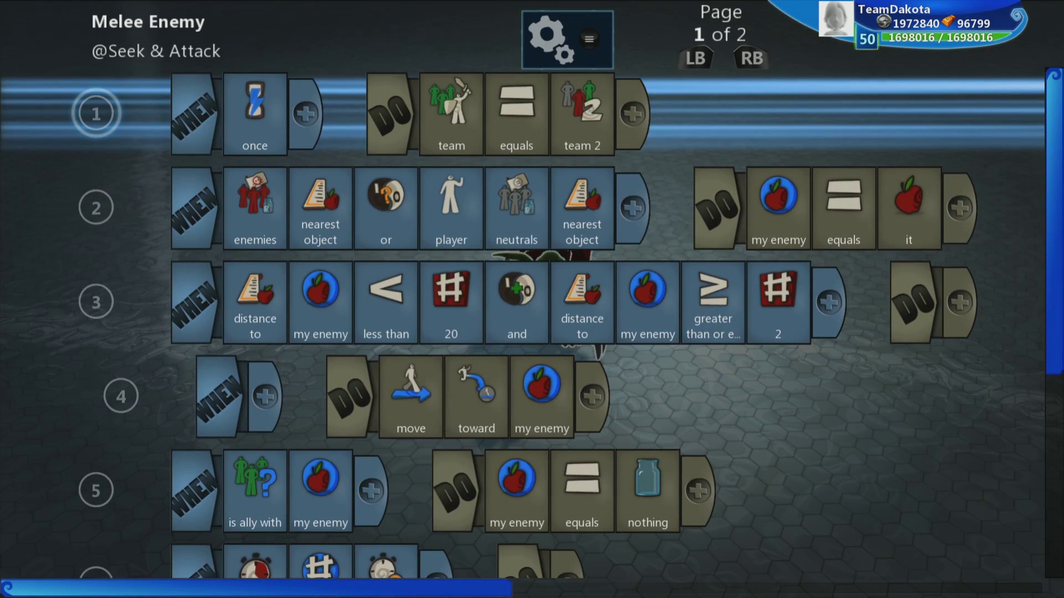
key("Down")
key("Down")
key("Down")
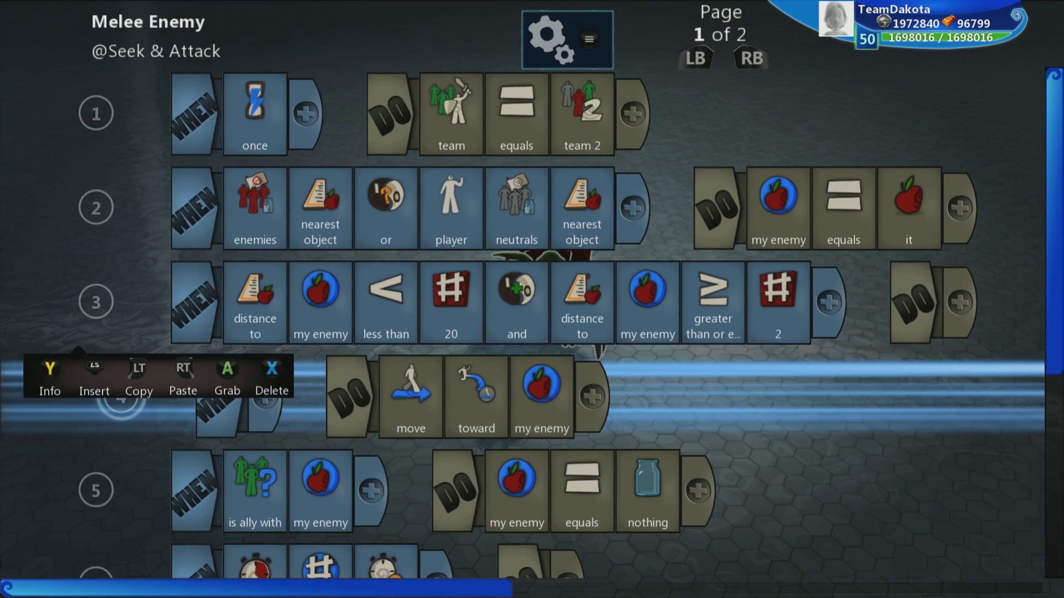
key("Down")
key("Down")
key("Down")
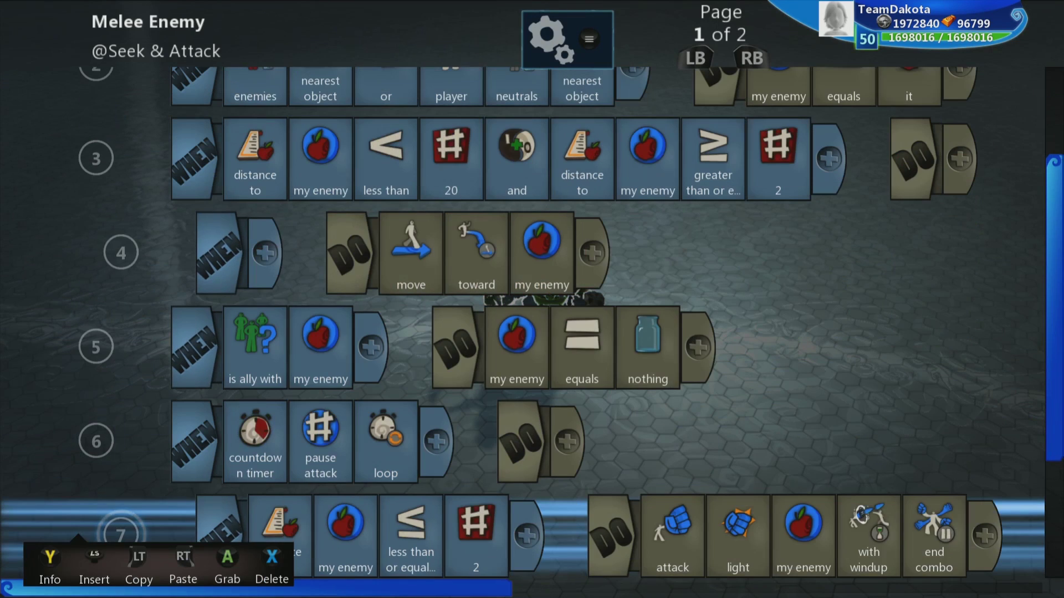
key("Down")
key("Down")
key("Up")
key("Up")
key("Up")
key("Up")
key("Up")
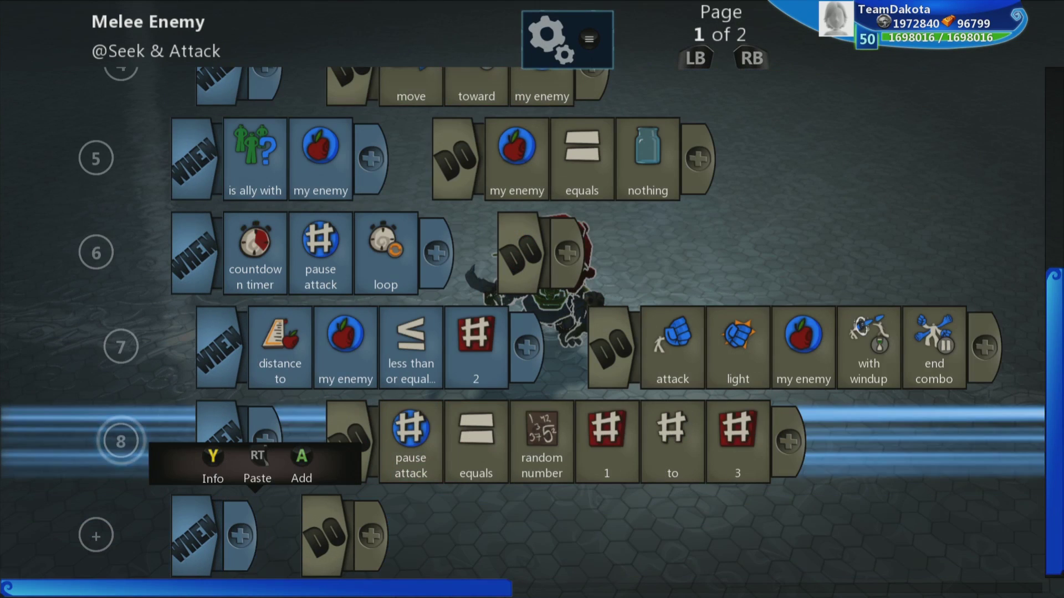
key("Up")
key("Up")
key("Up")
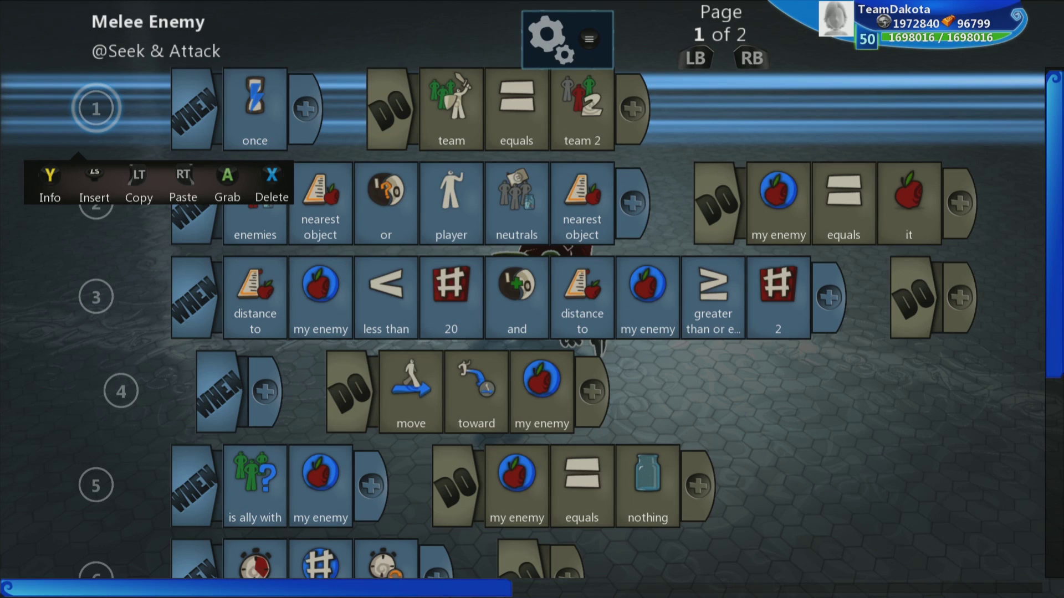
Replace the goblin's brain with the Enemy - Scavenger Brain from the Brain Gallery.
key("Escape")
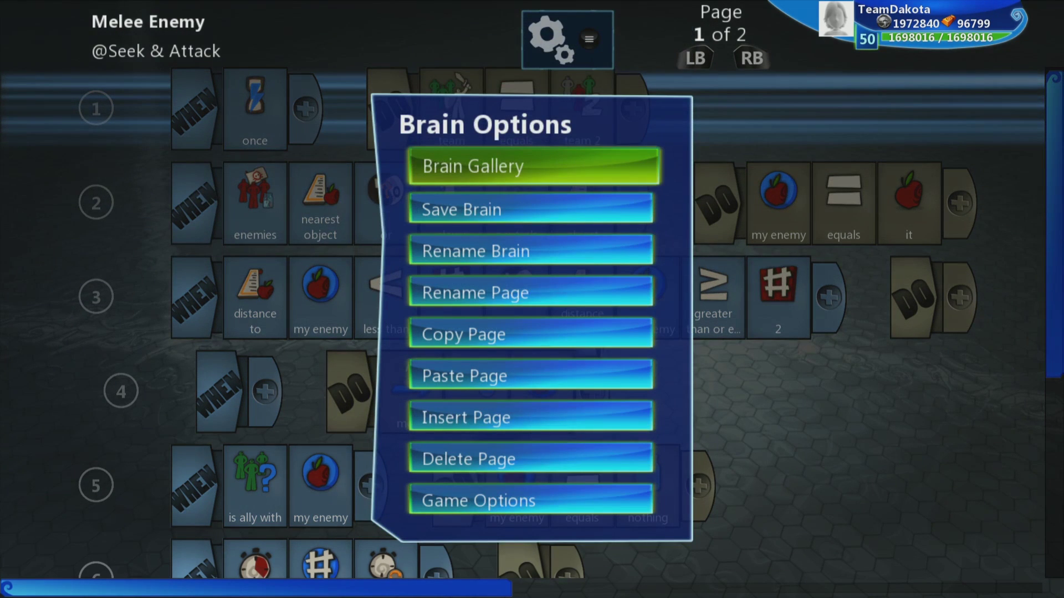
key("Return")
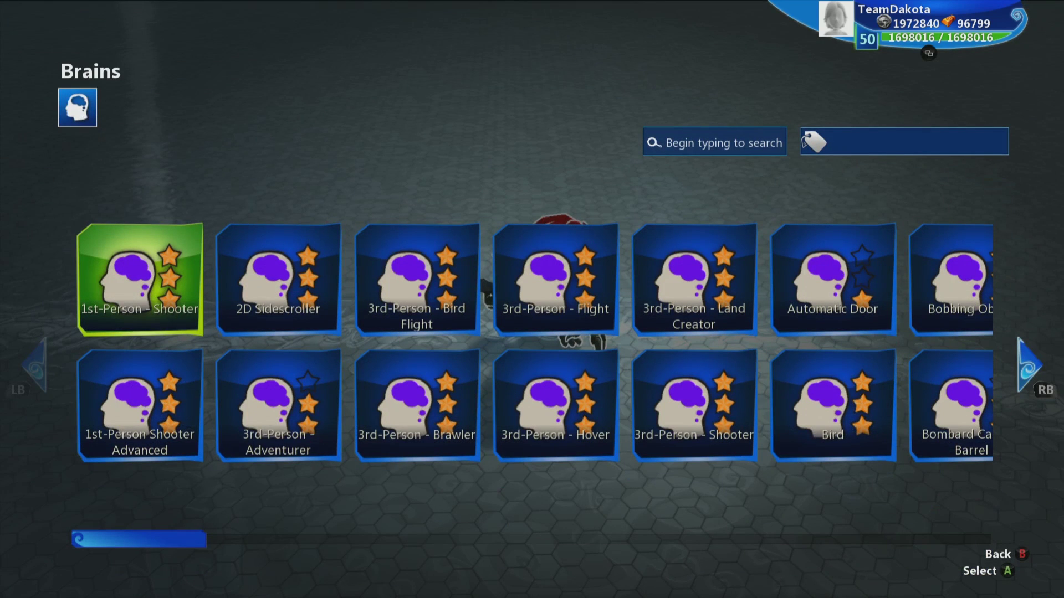
key("Right")
key("Right")
key("Right")
key("Right")
key("Right")
key("Right")
key("Right")
key("Right")
key("Right")
key("Right")
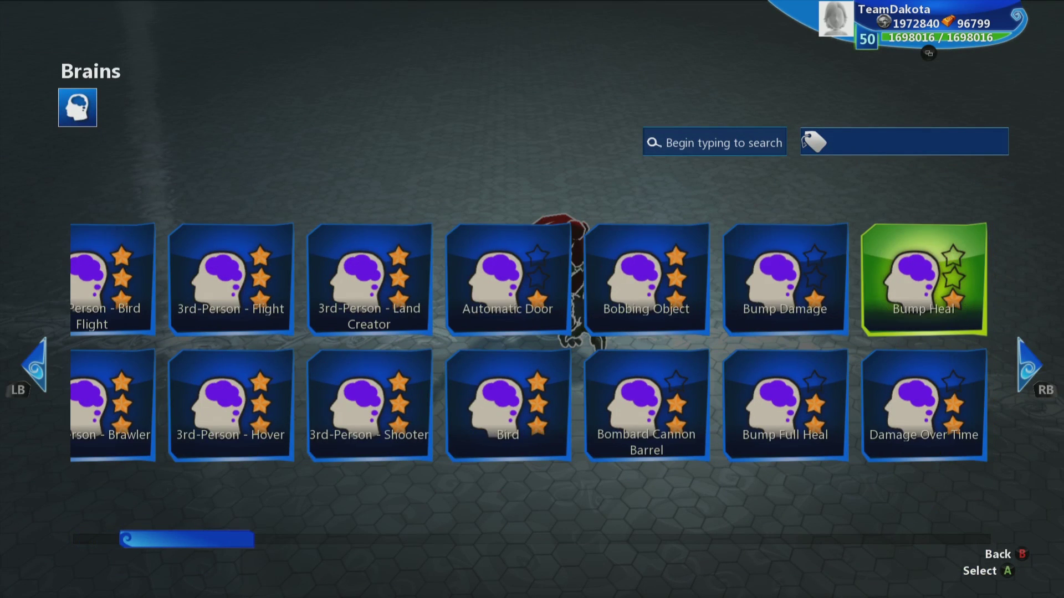
key("Right")
key("Right")
key("Right")
key("Right")
key("Left")
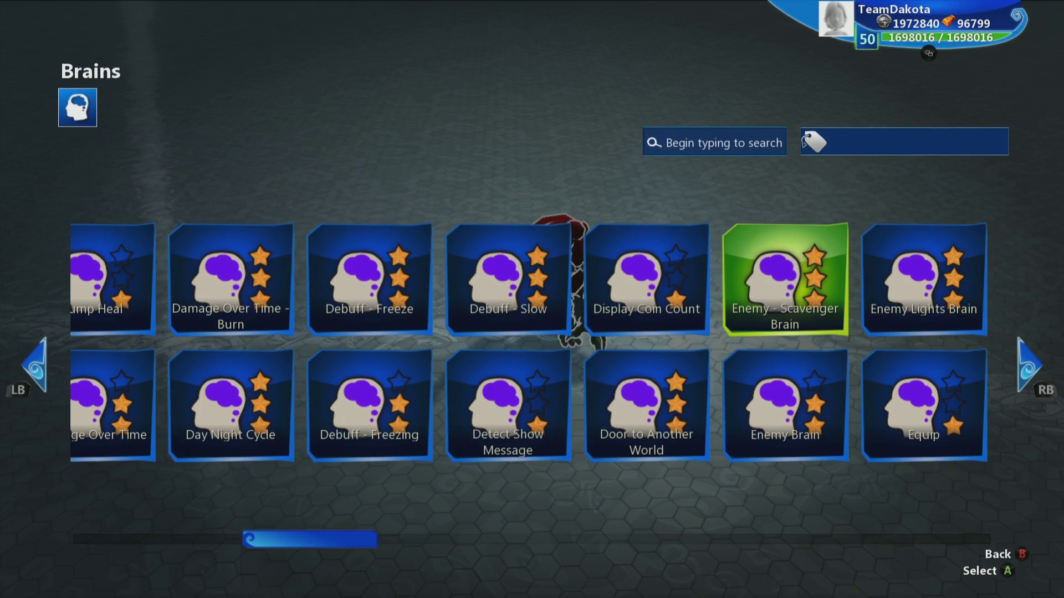
key("Return")
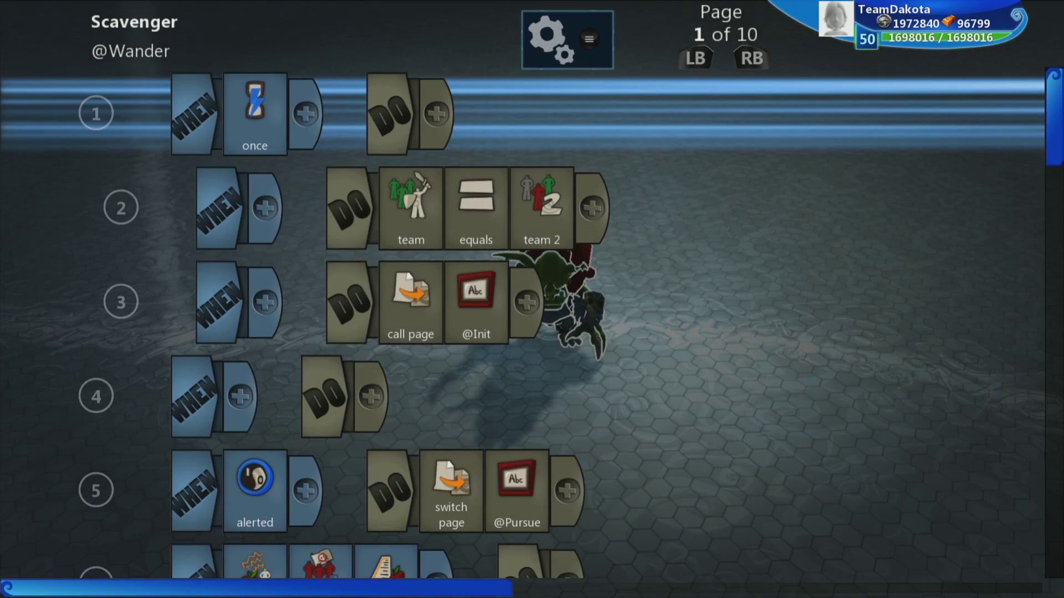
key("Down")
key("Down")
key("Down")
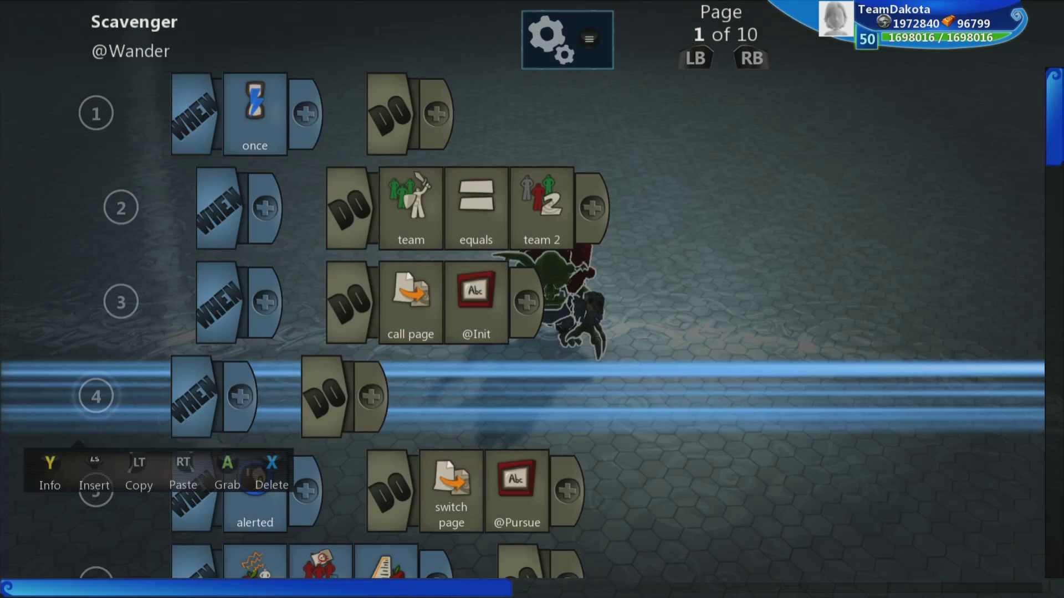
key("Escape")
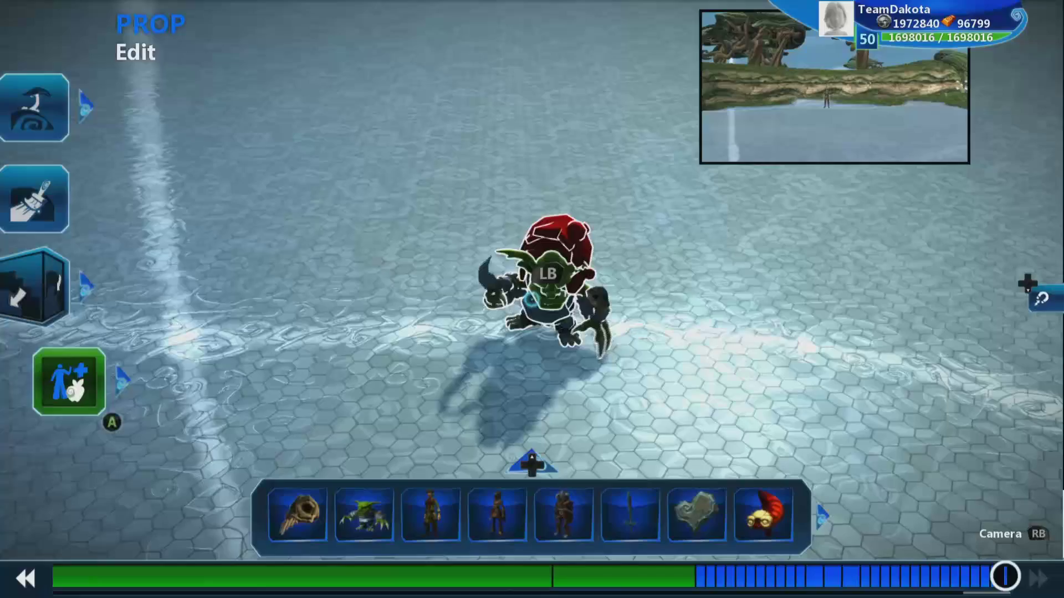
Test the world by walking the hero up to the goblin and fighting it, and return to editing.
key("Escape")
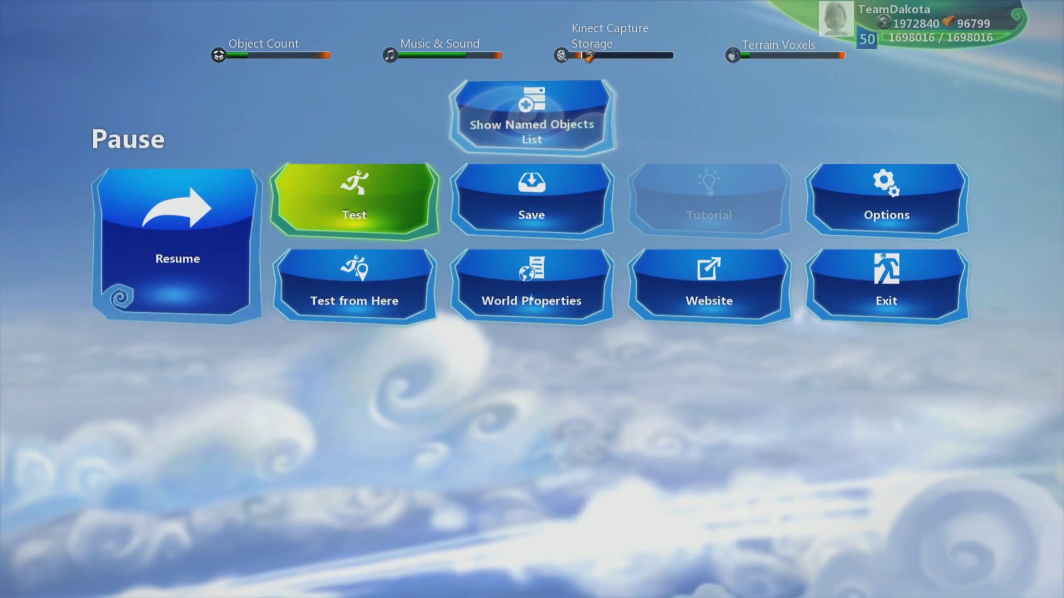
key("Return")
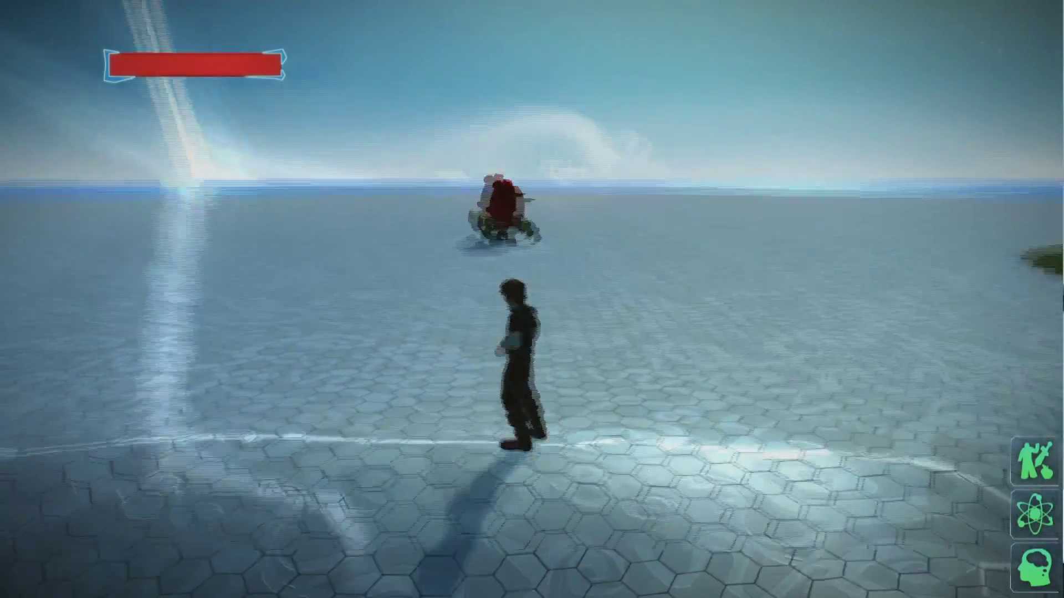
key("w")
key("w")
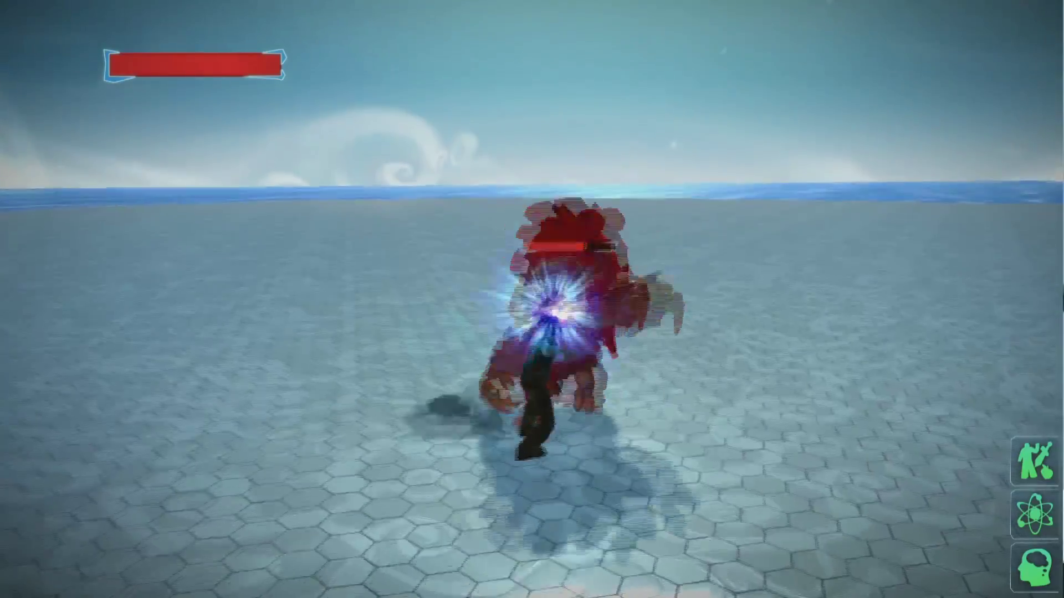
key("Escape")
key("Return")
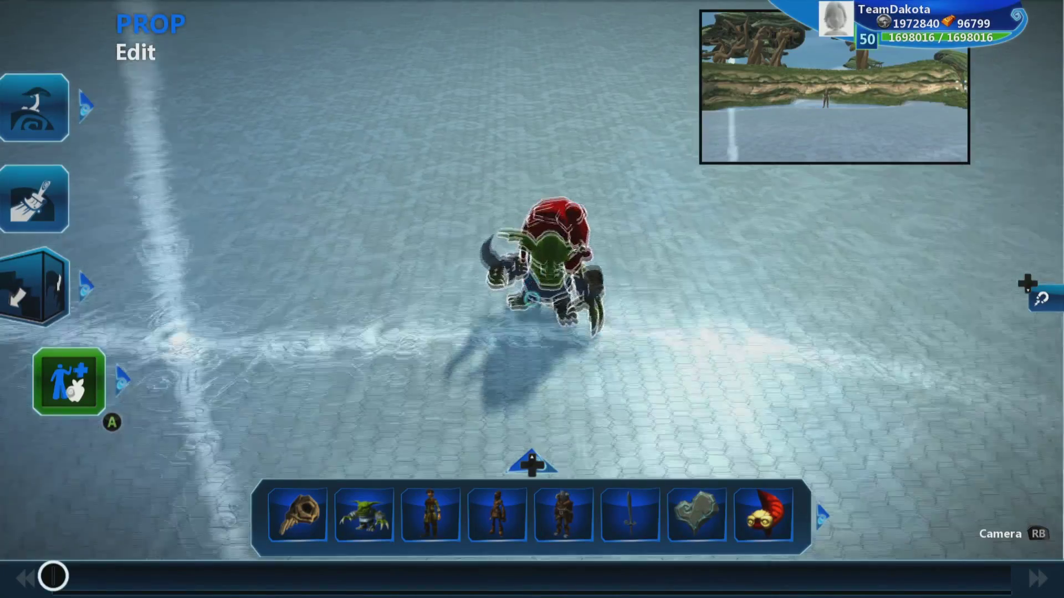
Run another test of the world, moving the hero around in the open at a distance from the goblin.
key("s")
key("a")
key("d")
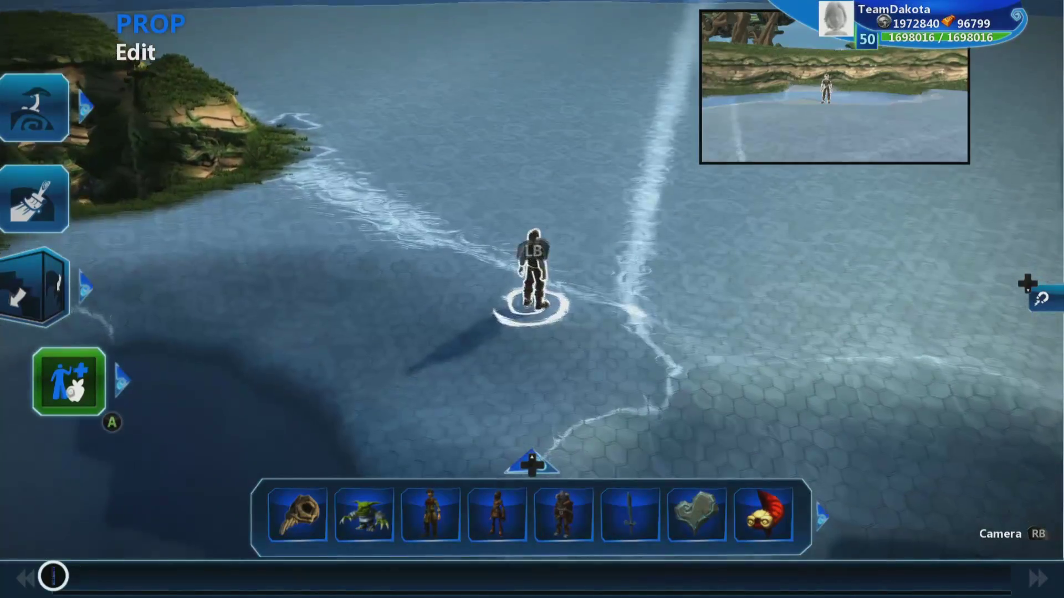
key("d")
key("w")
key("Escape")
key("Return")
key("w")
key("a")
key("a")
key("s")
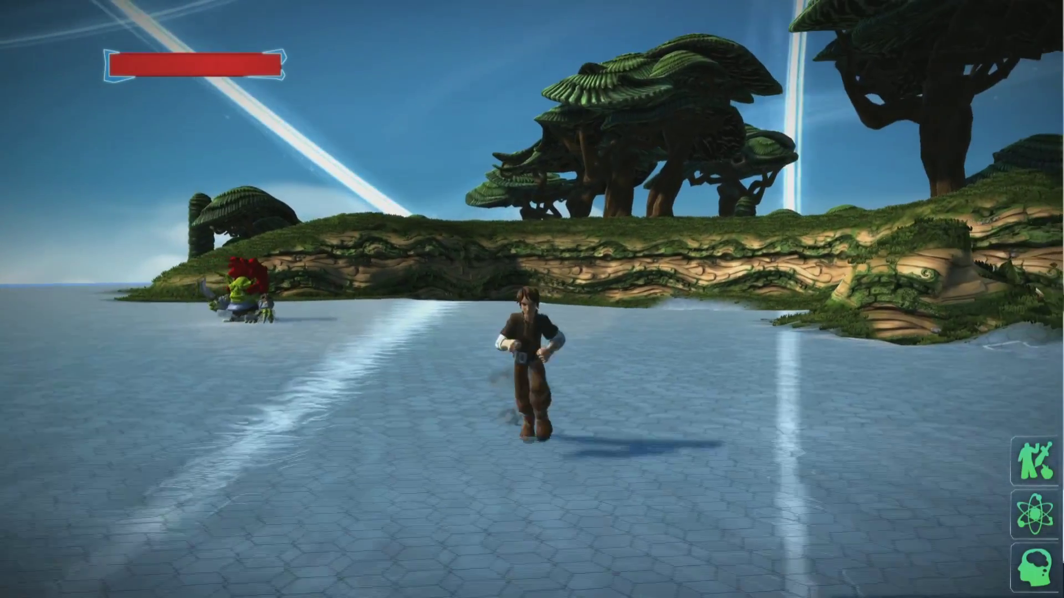